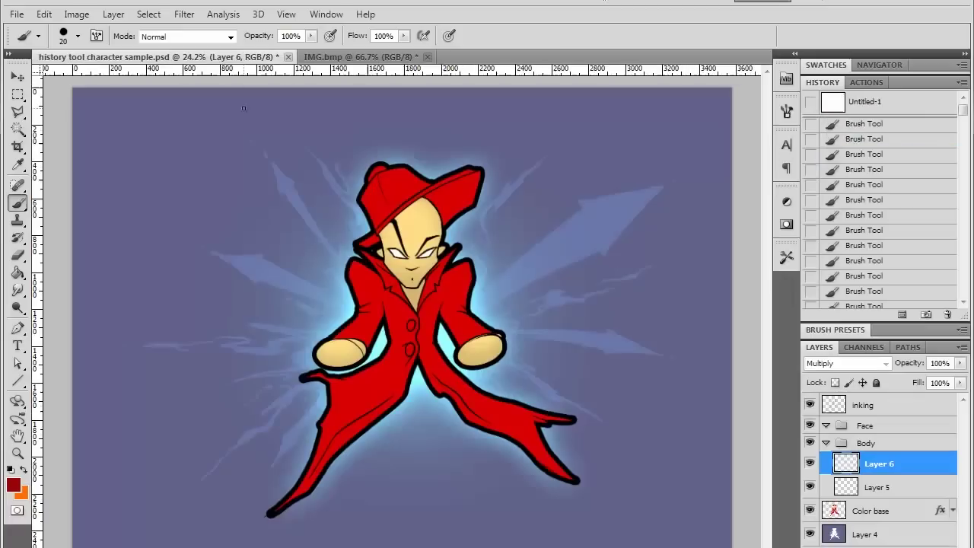
Step: Inspect the character artwork by toggling the visibility of Layer 4, Color base and the inking layer
{"action": "left_click", "coordinate": [245, 59]}
{"action": "scroll", "coordinate": [243, 108], "scroll_direction": "up", "scroll_amount": 3}
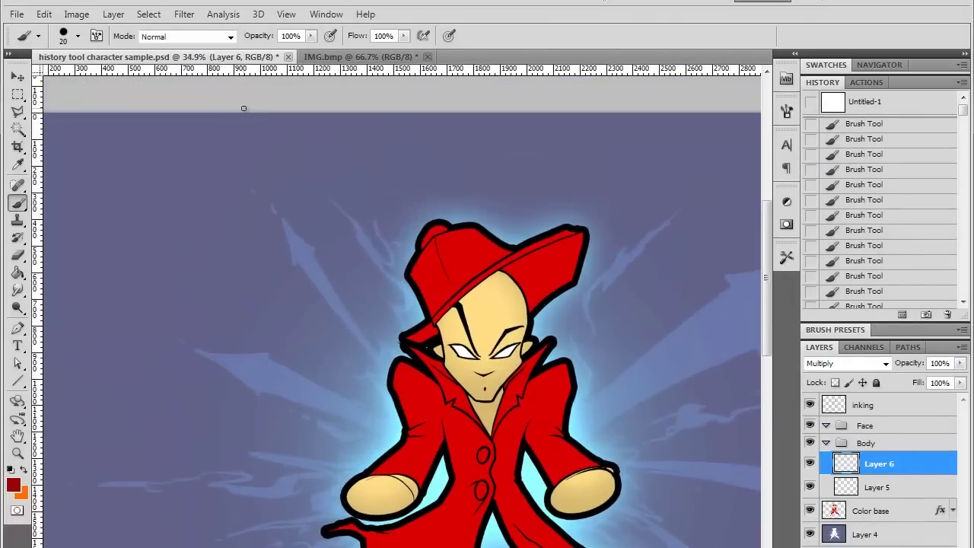
{"action": "mouse_move", "coordinate": [603, 402]}
{"action": "left_mouse_down"}
{"action": "mouse_move", "coordinate": [466, 310]}
{"action": "mouse_move", "coordinate": [484, 338]}
{"action": "left_mouse_up"}
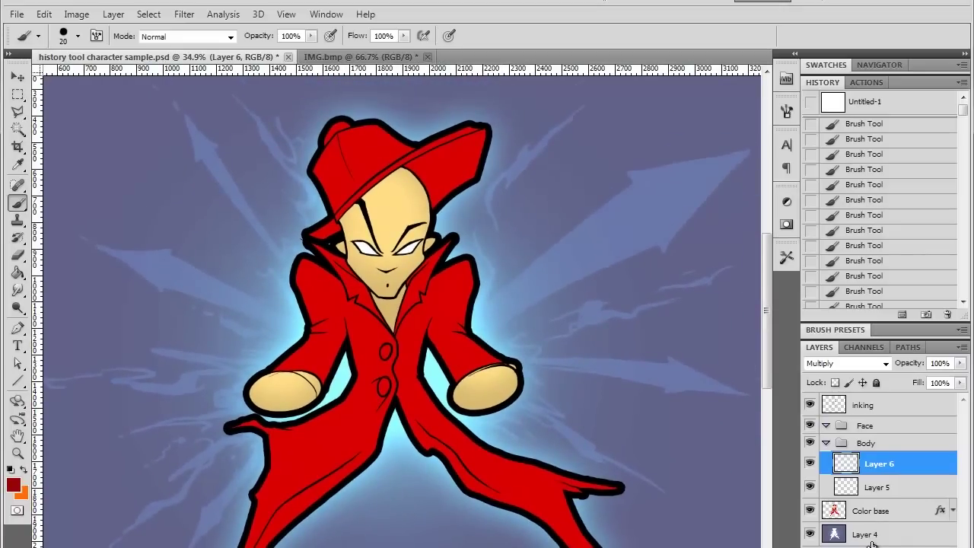
{"action": "left_click", "coordinate": [873, 515]}
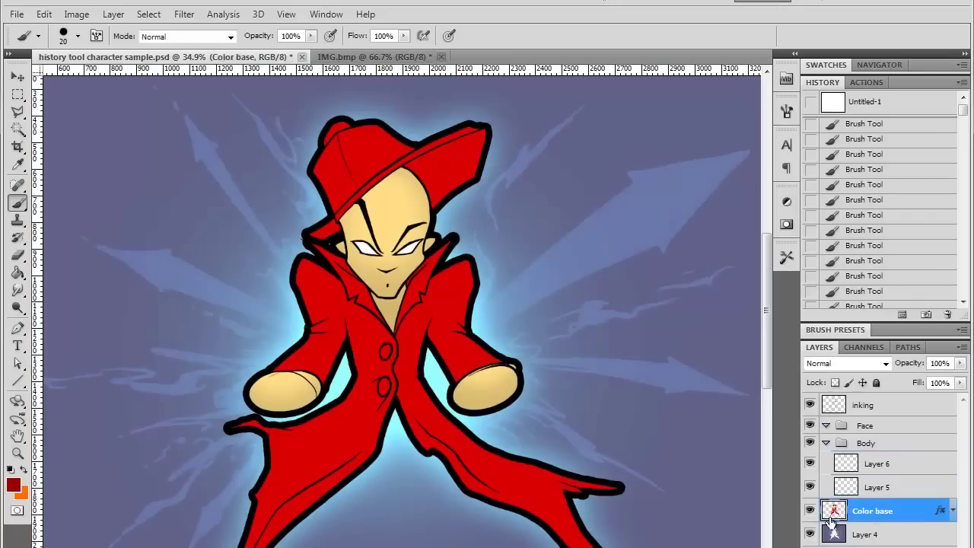
{"action": "left_click", "coordinate": [810, 535]}
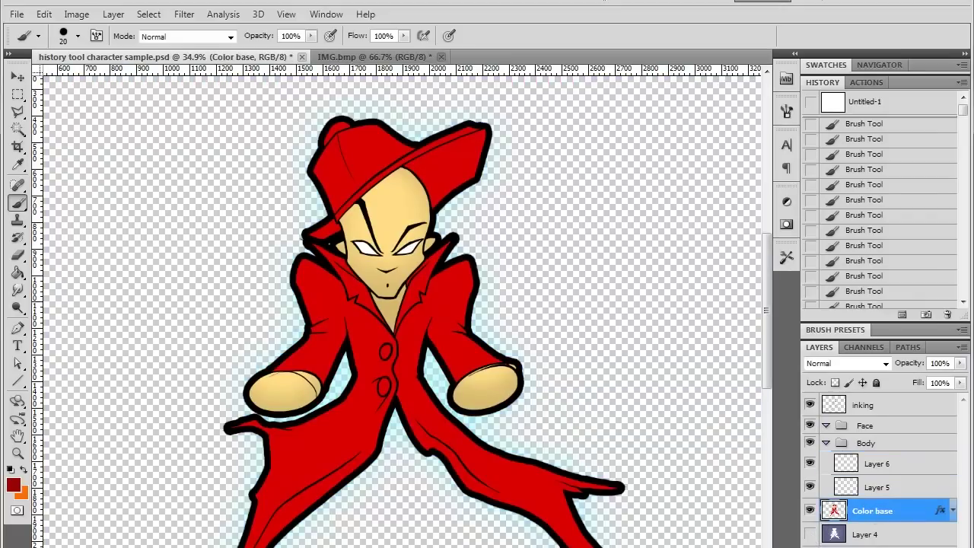
{"action": "left_click", "coordinate": [809, 535]}
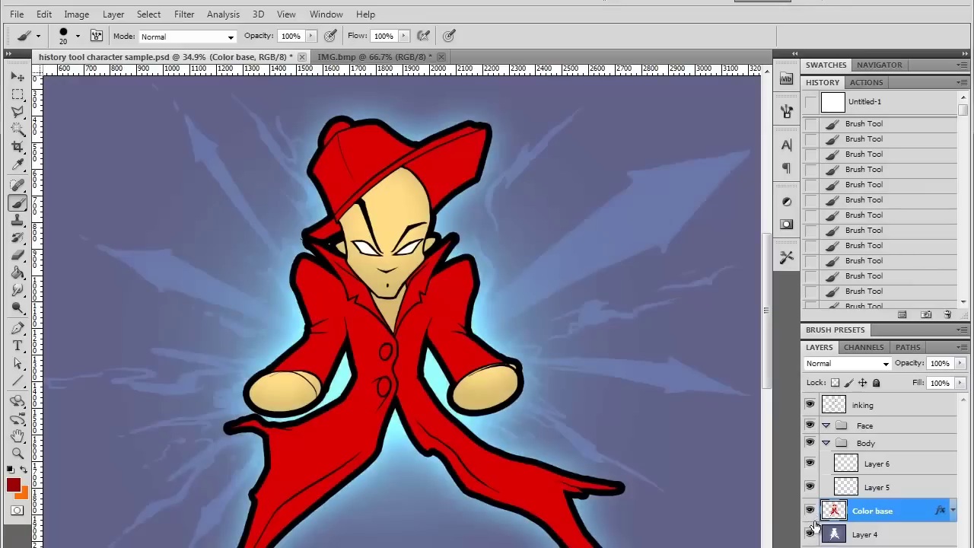
{"action": "left_click", "coordinate": [809, 510]}
{"action": "left_click", "coordinate": [809, 511]}
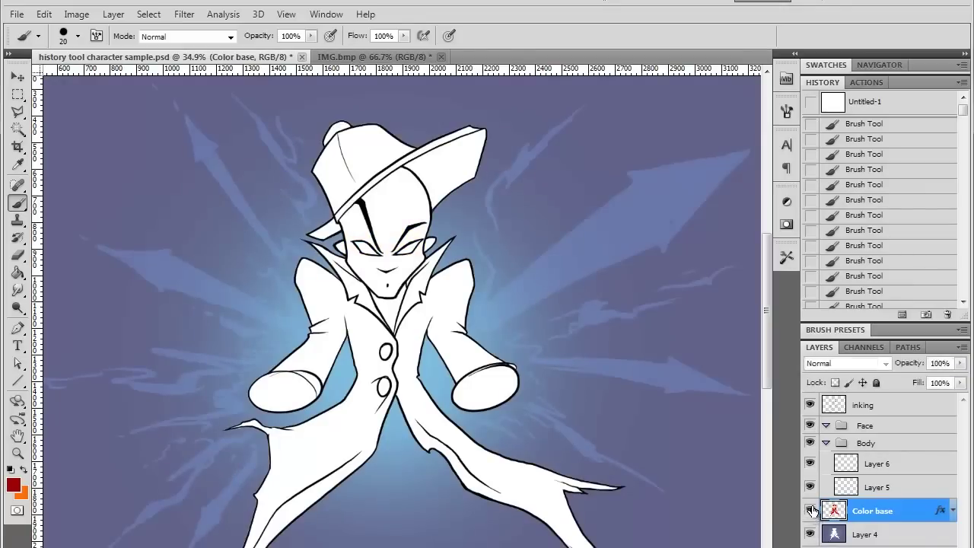
{"action": "left_click", "coordinate": [810, 406]}
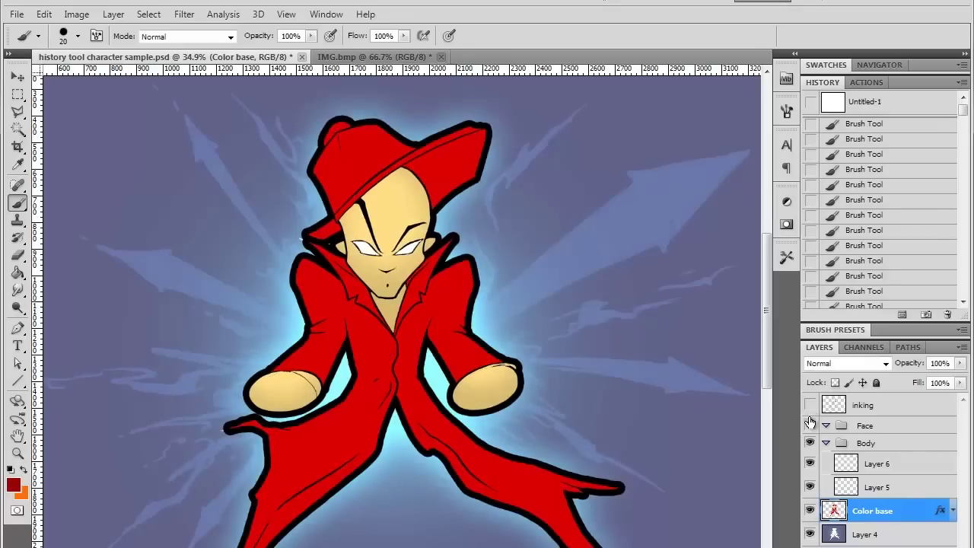
{"action": "left_click", "coordinate": [810, 405]}
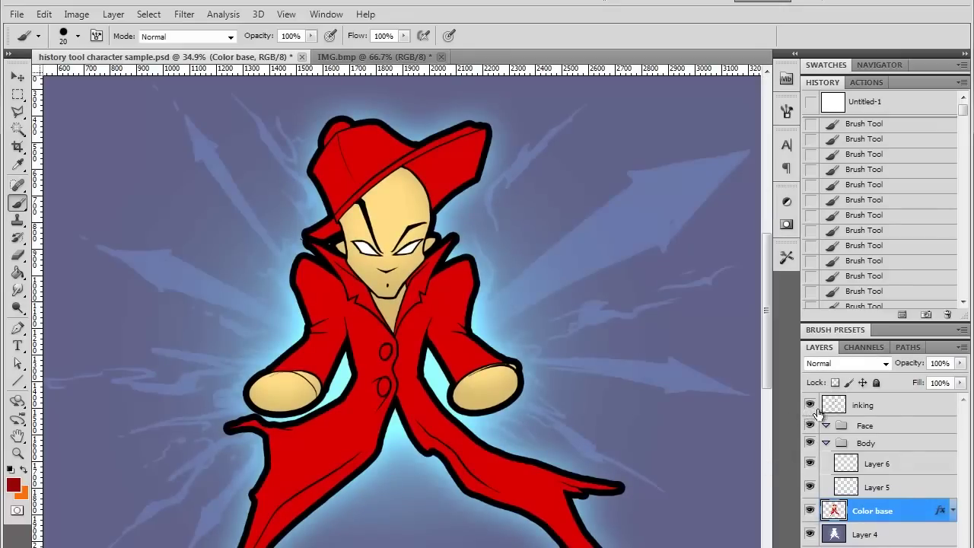
Step: Review the inking layer and the contents of the Body group
{"action": "left_click", "coordinate": [863, 409]}
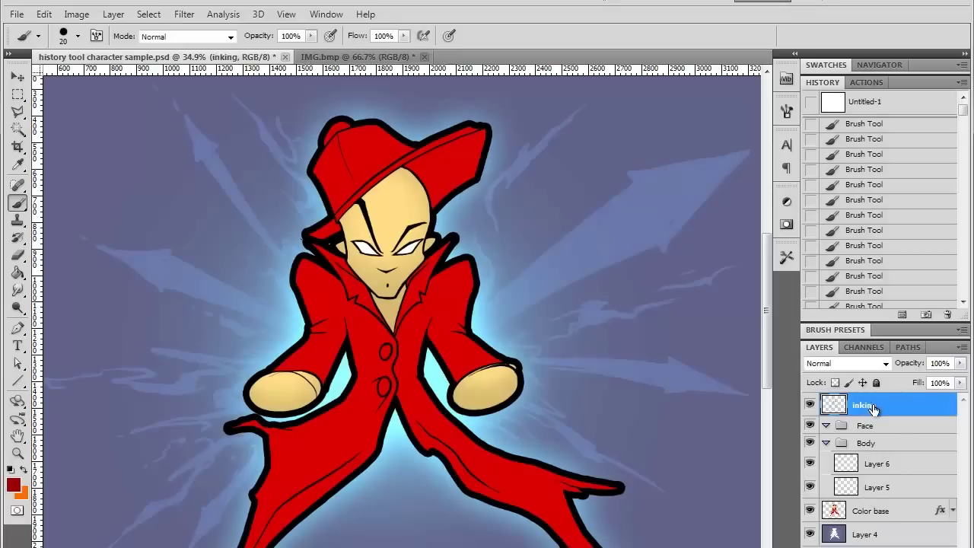
{"action": "left_click", "coordinate": [863, 447]}
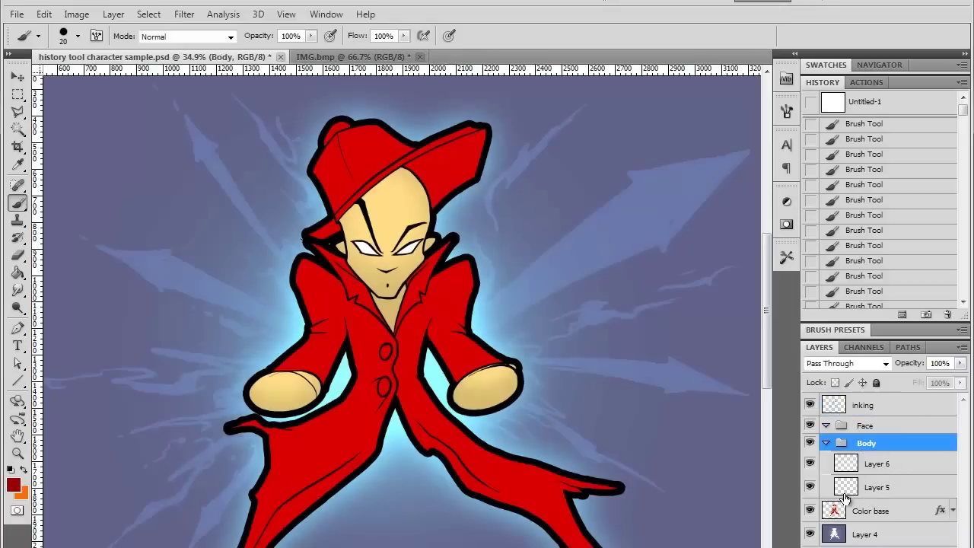
{"action": "left_click", "coordinate": [825, 443]}
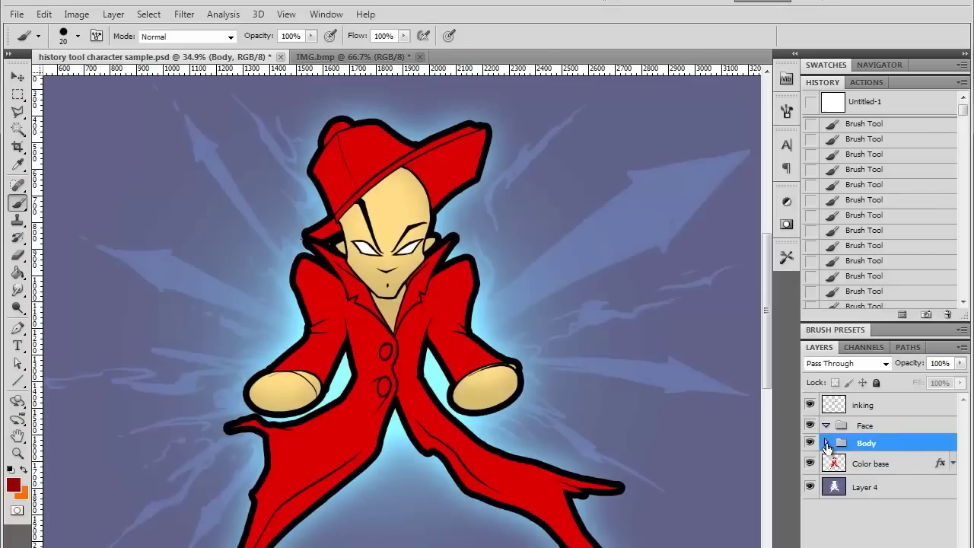
{"action": "left_click", "coordinate": [825, 442]}
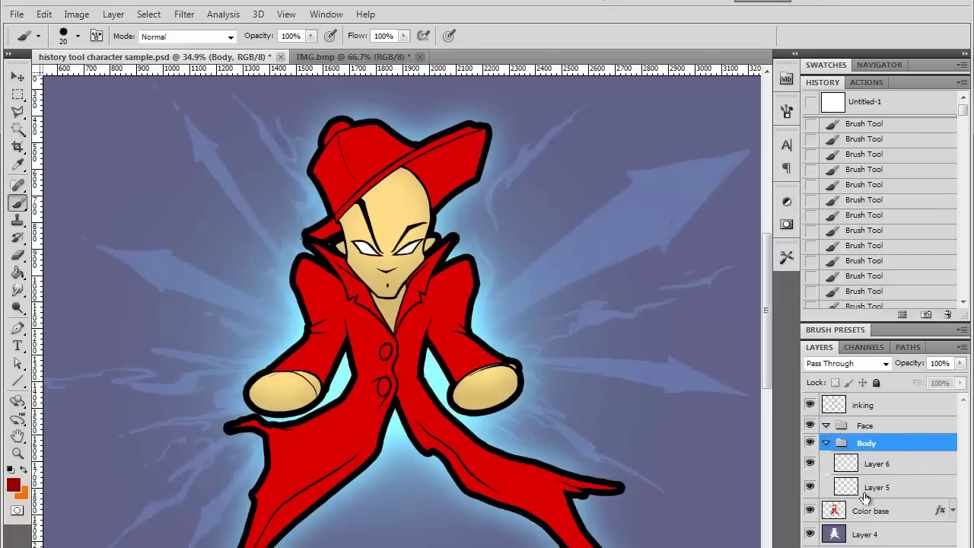
Step: Rename Layer 5 in the Body group as highlights
{"action": "left_click", "coordinate": [867, 490]}
{"action": "left_click", "coordinate": [875, 467]}
{"action": "left_click", "coordinate": [882, 486]}
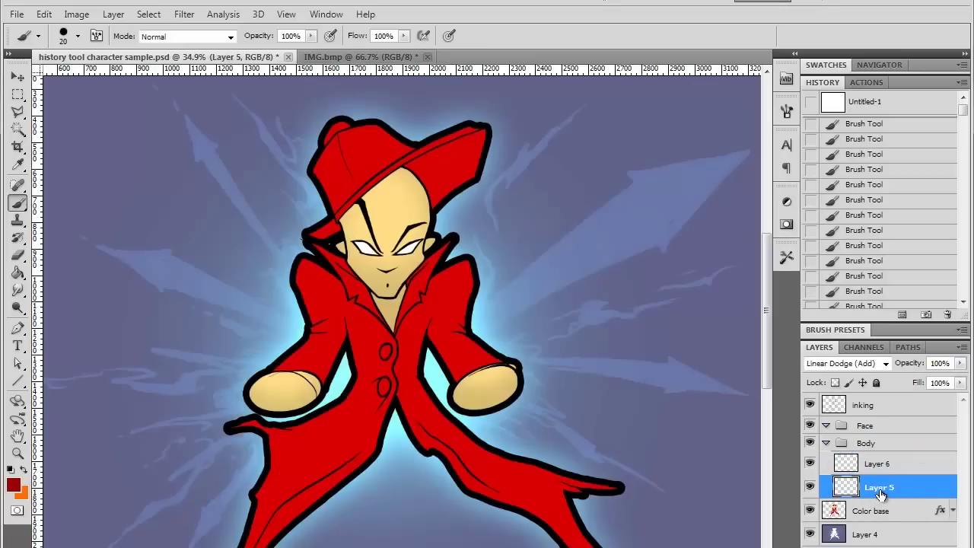
{"action": "double_click", "coordinate": [877, 491]}
{"action": "type", "text": "Hi"}
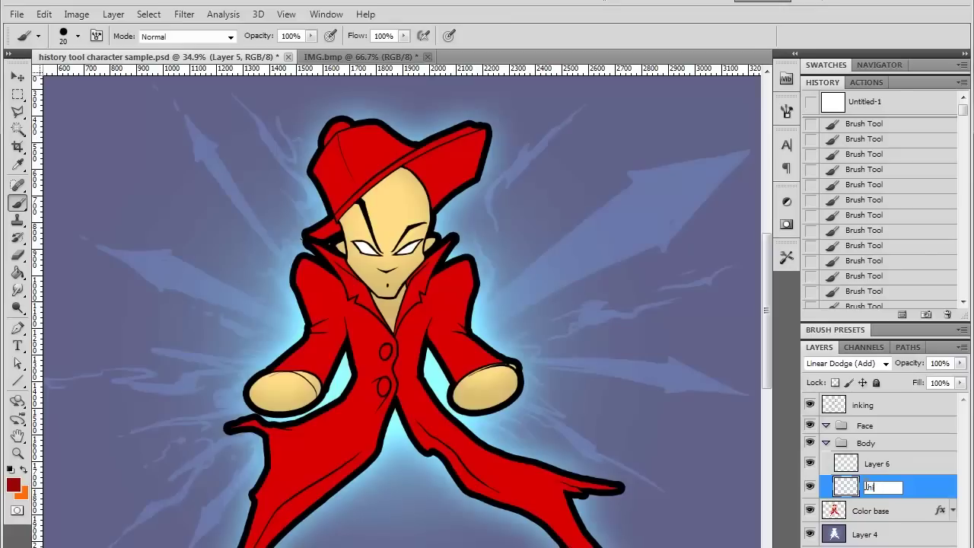
{"action": "type", "text": "ghlights"}
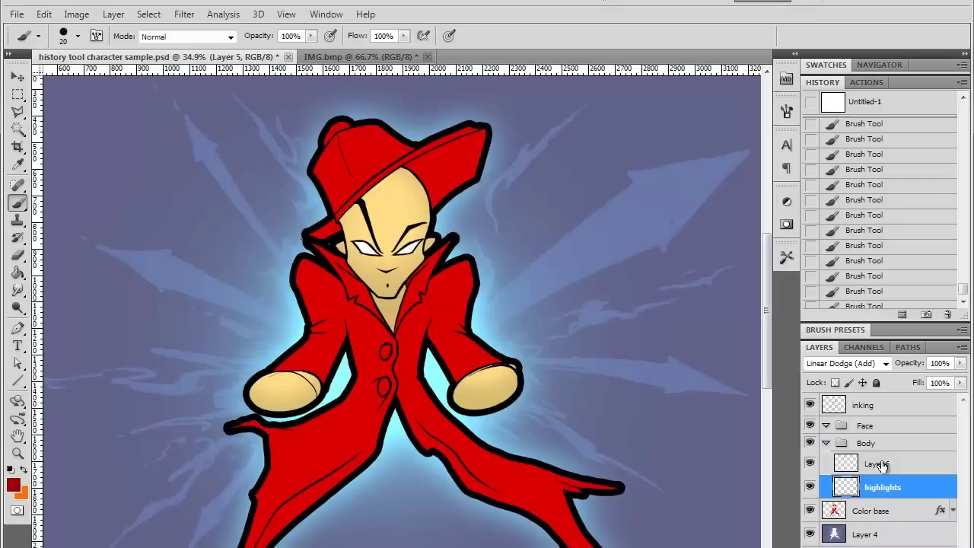
Step: Rename Layer 6 in the Body group as shadows
{"action": "left_click", "coordinate": [876, 464]}
{"action": "double_click", "coordinate": [881, 464]}
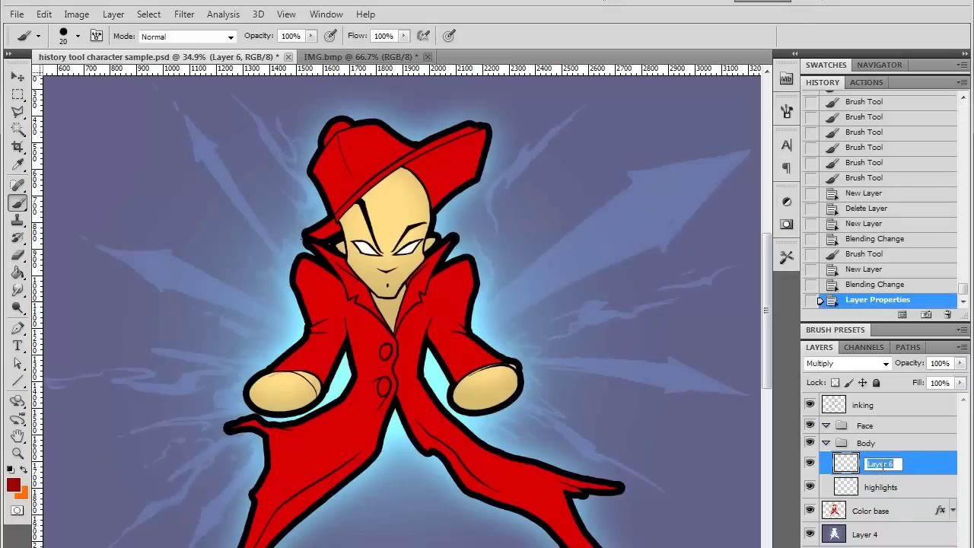
{"action": "type", "text": "s"}
{"action": "left_click", "coordinate": [921, 467]}
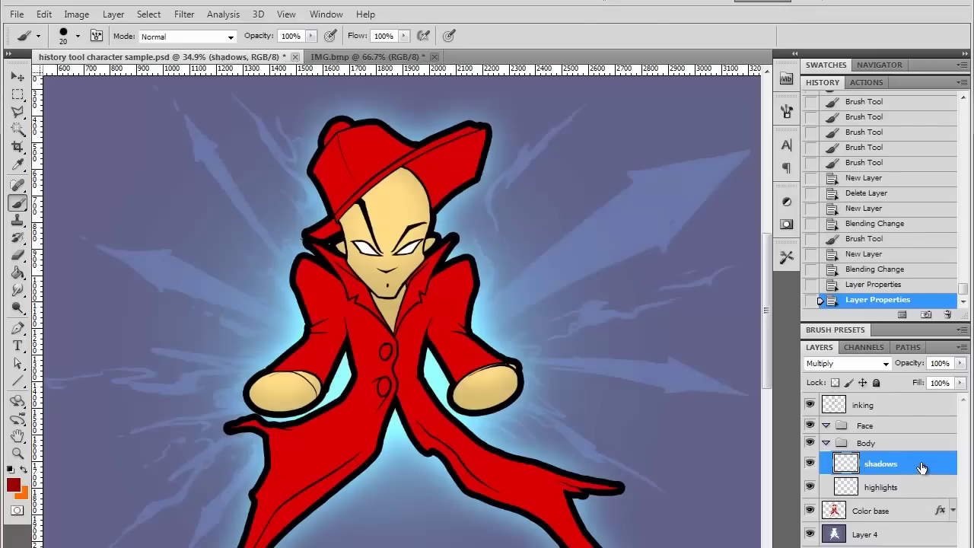
Step: Set the blending mode of the shadows layer to Multiply and of the highlights layer to Linear Dodge (Add)
{"action": "left_click", "coordinate": [885, 363]}
{"action": "left_click", "coordinate": [883, 384]}
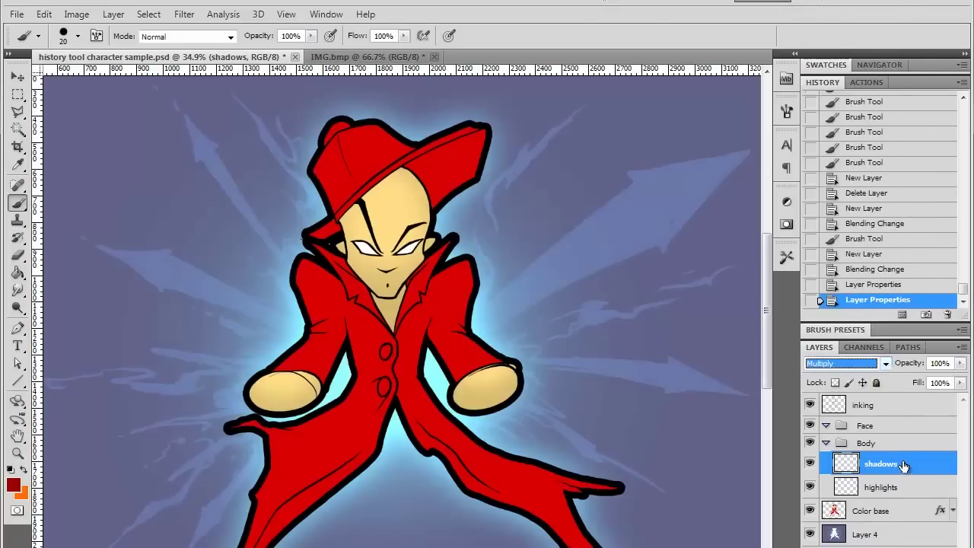
{"action": "left_click", "coordinate": [884, 364]}
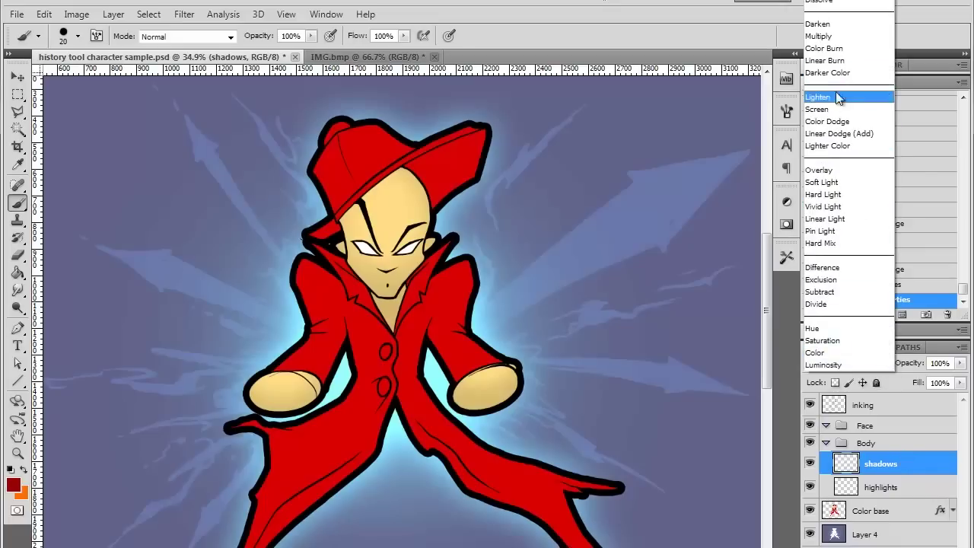
{"action": "left_click", "coordinate": [850, 38]}
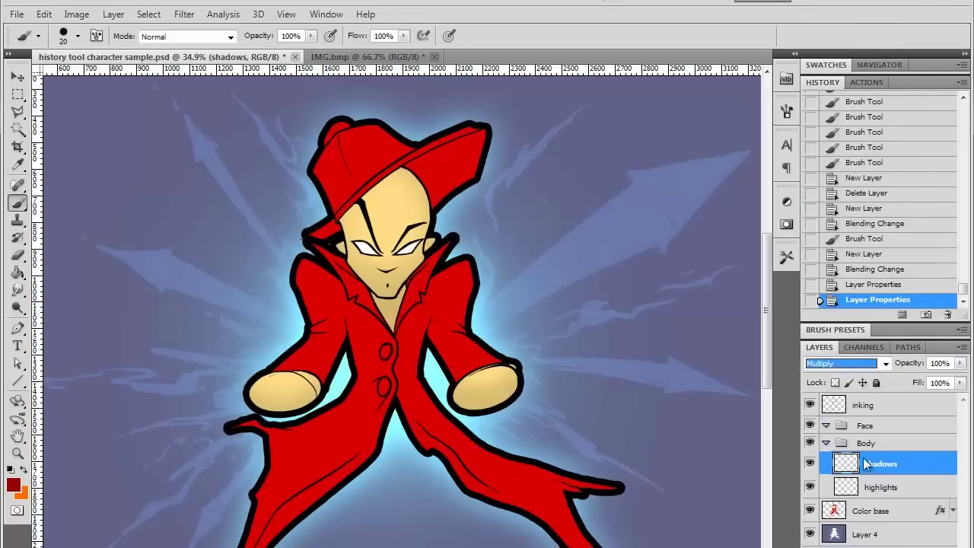
{"action": "left_click", "coordinate": [891, 490]}
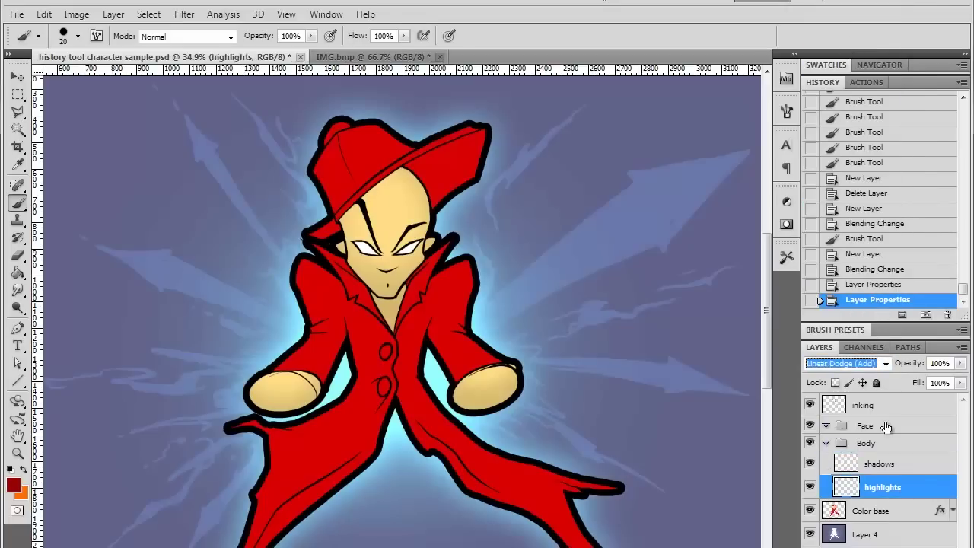
{"action": "left_click", "coordinate": [885, 364]}
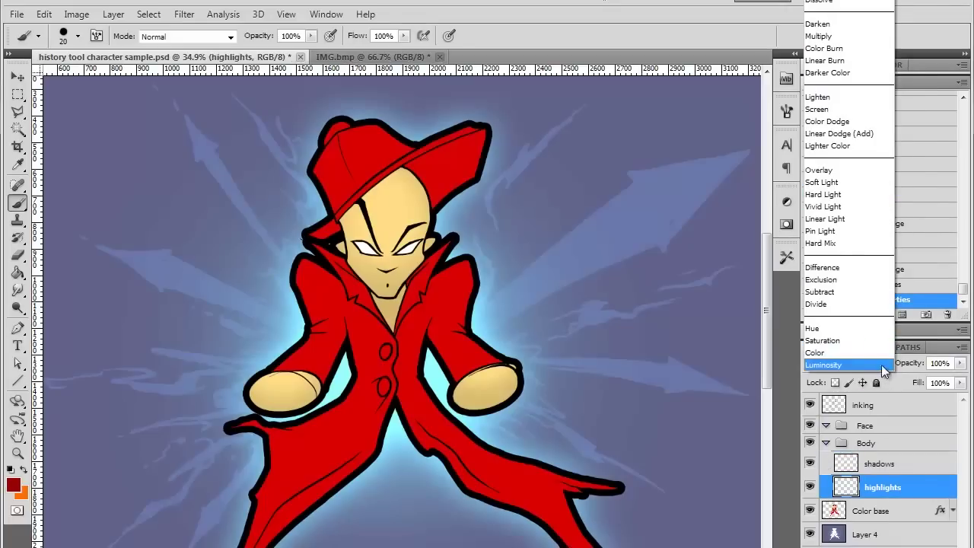
{"action": "left_click", "coordinate": [858, 136]}
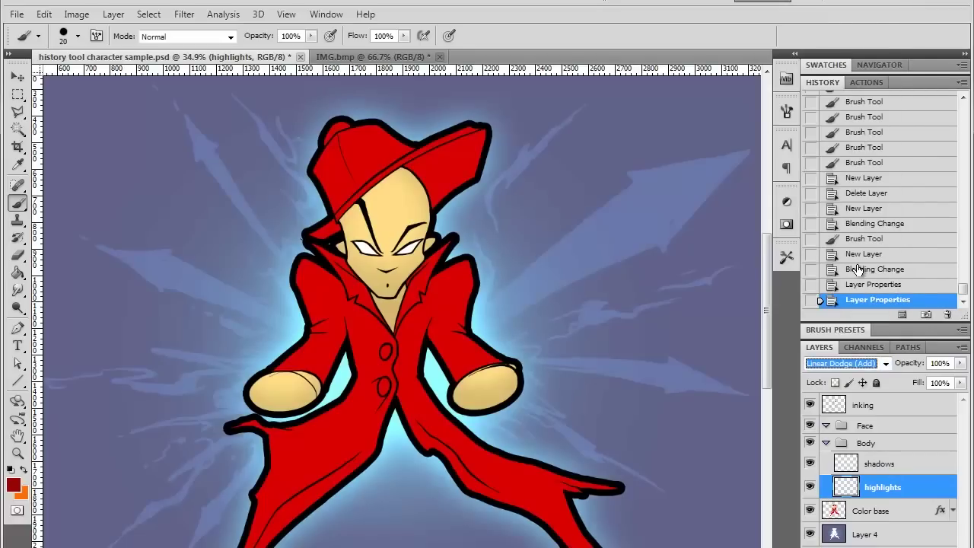
Step: Select the shadows layer and choose a darker shade of the coat's red as the foreground color
{"action": "left_click", "coordinate": [901, 470]}
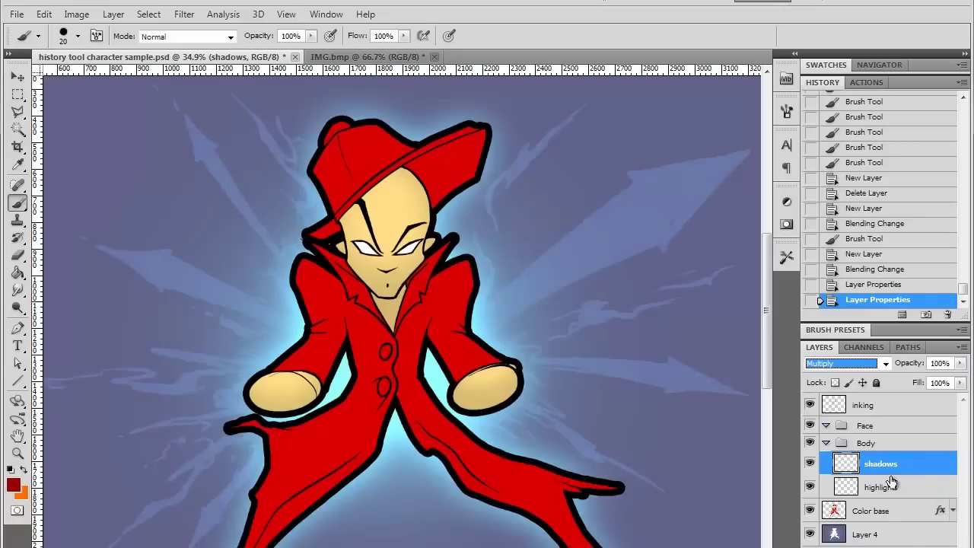
{"action": "left_click", "coordinate": [13, 484]}
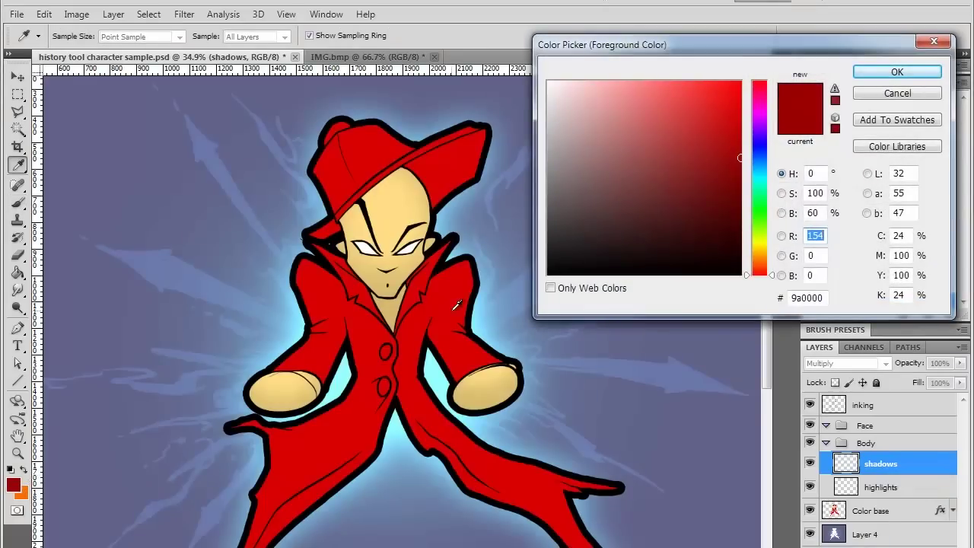
{"action": "left_click", "coordinate": [450, 347]}
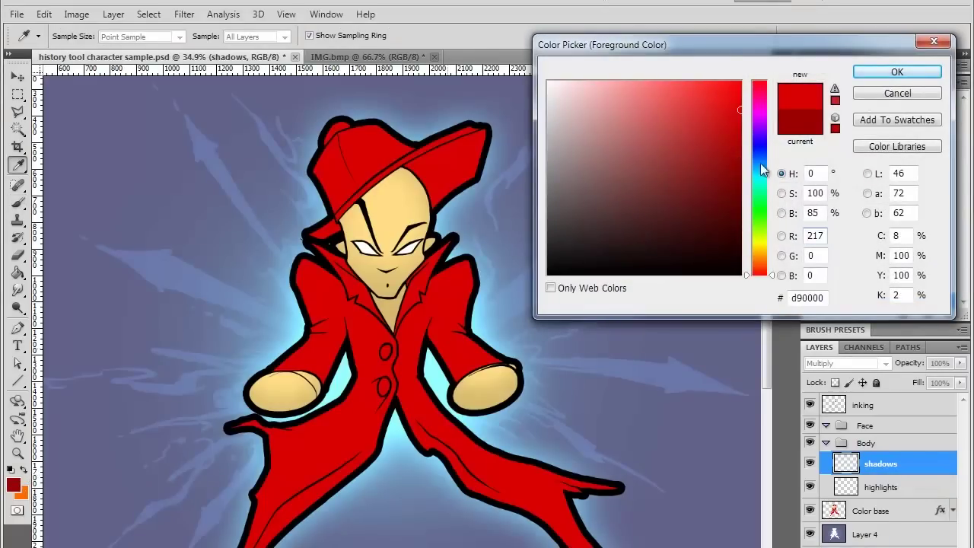
{"action": "left_click_drag", "start_coordinate": [742, 148], "coordinate": [739, 147]}
{"action": "left_click", "coordinate": [861, 93]}
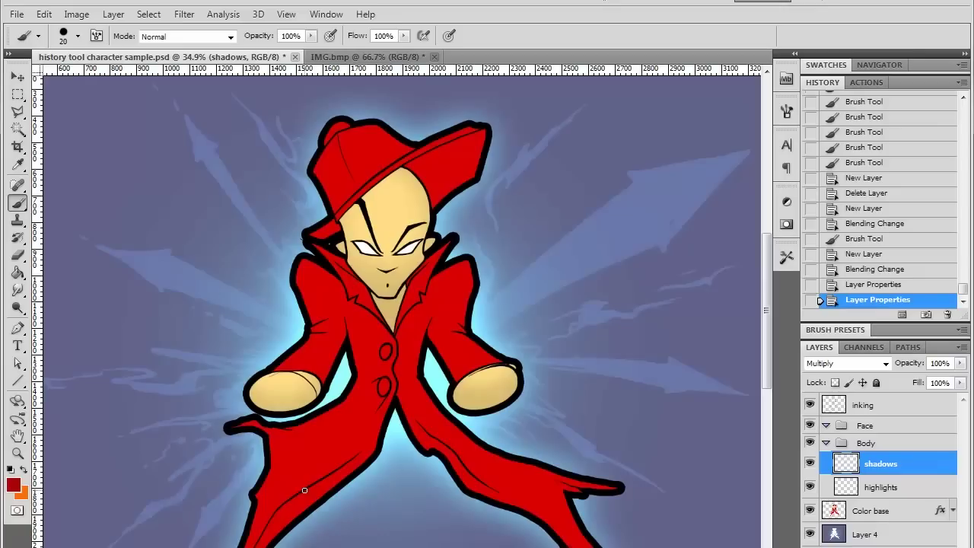
Step: Set the latest Layer Properties history state as the source for the History Brush
{"action": "double_click", "coordinate": [829, 84]}
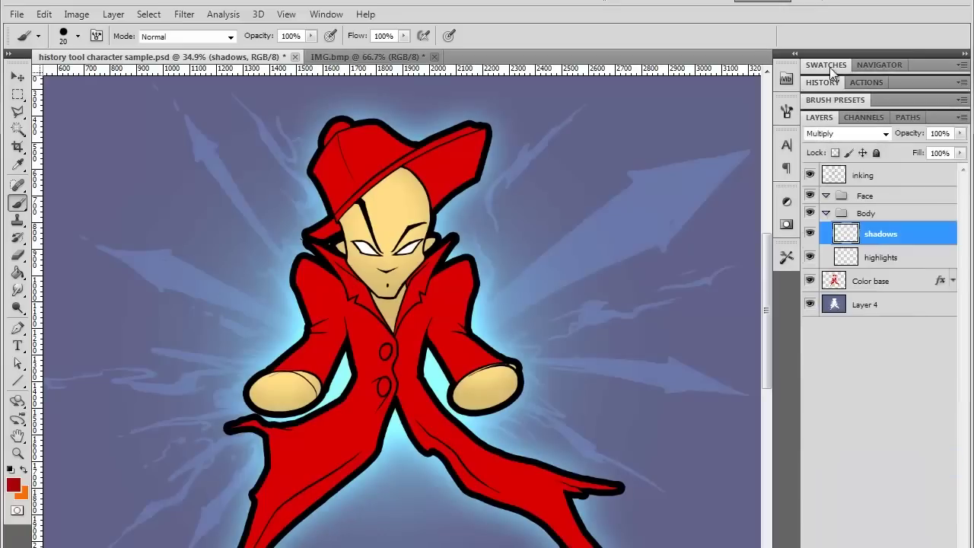
{"action": "left_click", "coordinate": [834, 82]}
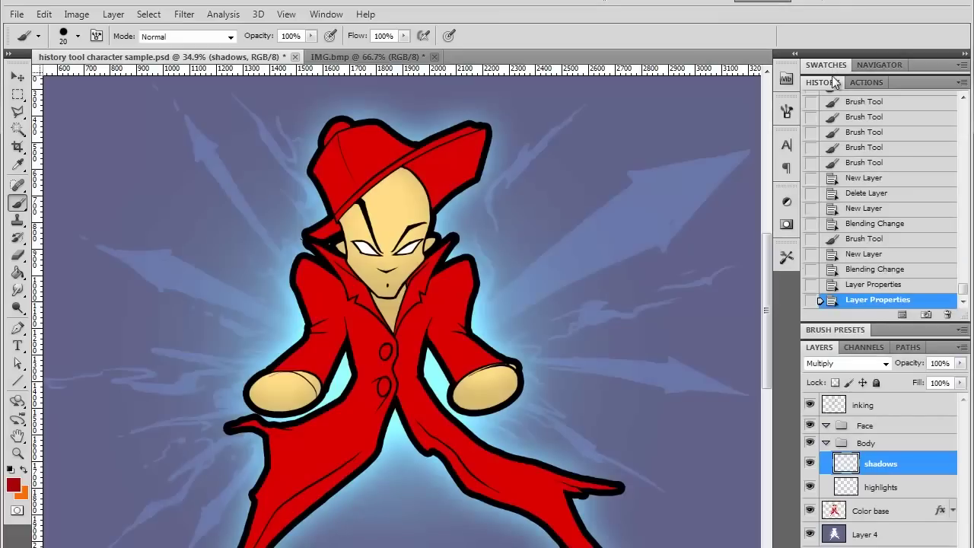
{"action": "mouse_move", "coordinate": [962, 291]}
{"action": "left_mouse_down"}
{"action": "mouse_move", "coordinate": [965, 259]}
{"action": "mouse_move", "coordinate": [963, 291]}
{"action": "left_mouse_up"}
{"action": "left_click", "coordinate": [810, 300]}
Step: Paint a dark red shadow on the underside of the hat's brim with the 20 px brush on the shadows layer
{"action": "scroll", "coordinate": [454, 312], "scroll_direction": "down", "scroll_amount": 1}
{"action": "scroll", "coordinate": [468, 327], "scroll_direction": "up", "scroll_amount": 5}
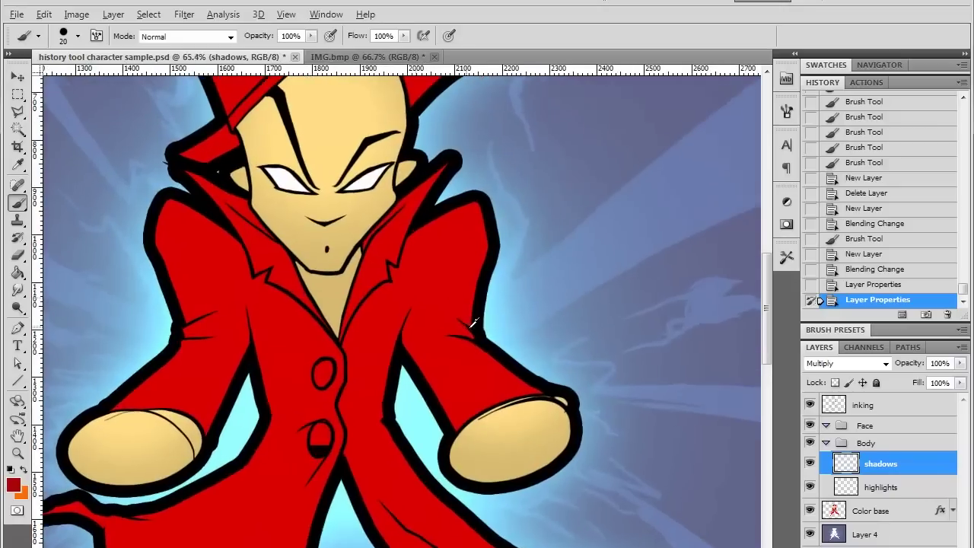
{"action": "left_click_drag", "start_coordinate": [453, 235], "coordinate": [490, 448]}
{"action": "left_click_drag", "start_coordinate": [501, 223], "coordinate": [526, 278]}
{"action": "scroll", "coordinate": [527, 278], "scroll_direction": "up", "scroll_amount": 3}
{"action": "scroll", "coordinate": [548, 360], "scroll_direction": "up", "scroll_amount": 3}
{"action": "mouse_move", "coordinate": [555, 390]}
{"action": "left_mouse_down"}
{"action": "mouse_move", "coordinate": [570, 271]}
{"action": "mouse_move", "coordinate": [591, 241]}
{"action": "left_mouse_up"}
{"action": "mouse_move", "coordinate": [442, 268]}
{"action": "left_mouse_down"}
{"action": "mouse_move", "coordinate": [417, 279]}
{"action": "mouse_move", "coordinate": [439, 284]}
{"action": "mouse_move", "coordinate": [468, 253]}
{"action": "mouse_move", "coordinate": [623, 187]}
{"action": "left_mouse_up"}
{"action": "mouse_move", "coordinate": [551, 233]}
{"action": "left_mouse_down"}
{"action": "mouse_move", "coordinate": [446, 272]}
{"action": "mouse_move", "coordinate": [457, 295]}
{"action": "mouse_move", "coordinate": [431, 284]}
{"action": "mouse_move", "coordinate": [474, 324]}
{"action": "mouse_move", "coordinate": [489, 378]}
{"action": "mouse_move", "coordinate": [495, 352]}
{"action": "mouse_move", "coordinate": [490, 378]}
{"action": "mouse_move", "coordinate": [471, 305]}
{"action": "mouse_move", "coordinate": [448, 278]}
{"action": "mouse_move", "coordinate": [447, 291]}
{"action": "mouse_move", "coordinate": [461, 266]}
{"action": "mouse_move", "coordinate": [487, 327]}
{"action": "mouse_move", "coordinate": [478, 283]}
{"action": "mouse_move", "coordinate": [518, 232]}
{"action": "mouse_move", "coordinate": [560, 226]}
{"action": "mouse_move", "coordinate": [496, 286]}
{"action": "mouse_move", "coordinate": [506, 326]}
{"action": "mouse_move", "coordinate": [496, 370]}
{"action": "mouse_move", "coordinate": [549, 249]}
{"action": "mouse_move", "coordinate": [598, 201]}
{"action": "mouse_move", "coordinate": [523, 284]}
{"action": "mouse_move", "coordinate": [615, 194]}
{"action": "mouse_move", "coordinate": [506, 364]}
{"action": "mouse_move", "coordinate": [572, 253]}
{"action": "mouse_move", "coordinate": [535, 299]}
{"action": "mouse_move", "coordinate": [496, 382]}
{"action": "mouse_move", "coordinate": [503, 333]}
{"action": "mouse_move", "coordinate": [492, 339]}
{"action": "mouse_move", "coordinate": [521, 269]}
{"action": "mouse_move", "coordinate": [518, 279]}
{"action": "mouse_move", "coordinate": [543, 264]}
{"action": "mouse_move", "coordinate": [542, 274]}
{"action": "mouse_move", "coordinate": [617, 208]}
{"action": "mouse_move", "coordinate": [505, 320]}
{"action": "left_mouse_up"}
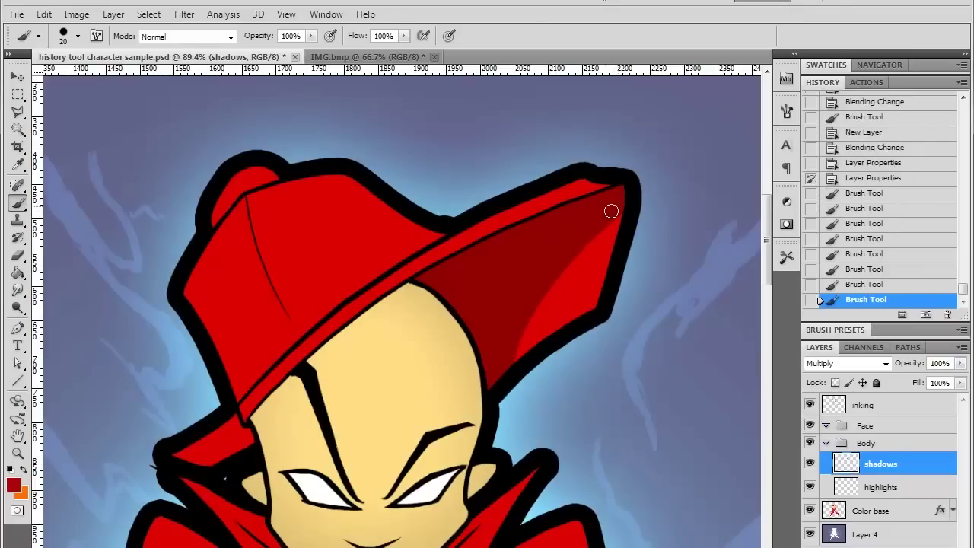
Step: Extend and smooth the brim shadow's outer edge from the brim's tip down to its lower outline
{"action": "left_click_drag", "start_coordinate": [611, 211], "coordinate": [608, 229]}
{"action": "left_click_drag", "start_coordinate": [624, 189], "coordinate": [590, 225]}
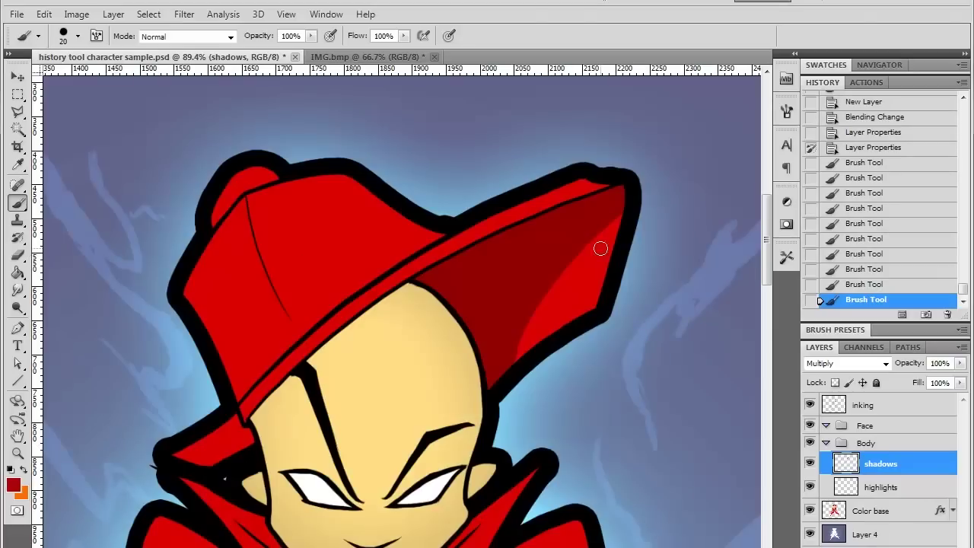
{"action": "mouse_move", "coordinate": [619, 213]}
{"action": "left_mouse_down"}
{"action": "mouse_move", "coordinate": [528, 329]}
{"action": "mouse_move", "coordinate": [614, 213]}
{"action": "mouse_move", "coordinate": [544, 304]}
{"action": "left_mouse_up"}
{"action": "left_click_drag", "start_coordinate": [544, 304], "coordinate": [515, 359]}
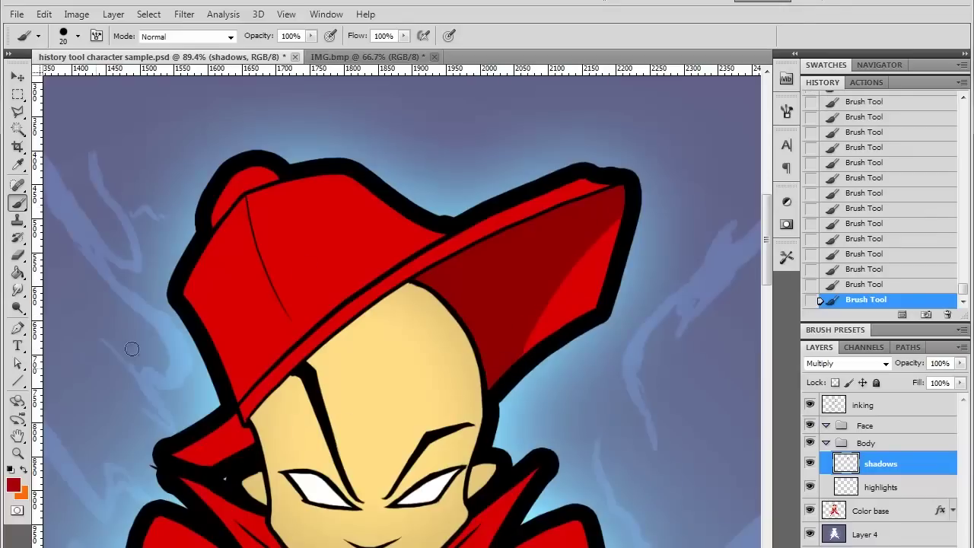
Step: Trim the brim shadow's lower edge with the History Brush, and set that brush to 319 px with 0% hardness
{"action": "left_click", "coordinate": [18, 236]}
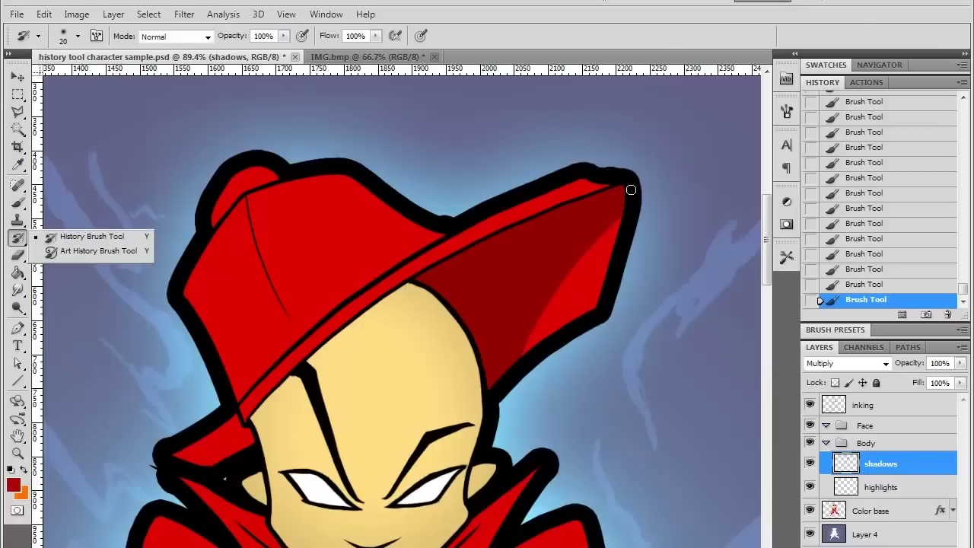
{"action": "left_click_drag", "start_coordinate": [537, 350], "coordinate": [579, 331]}
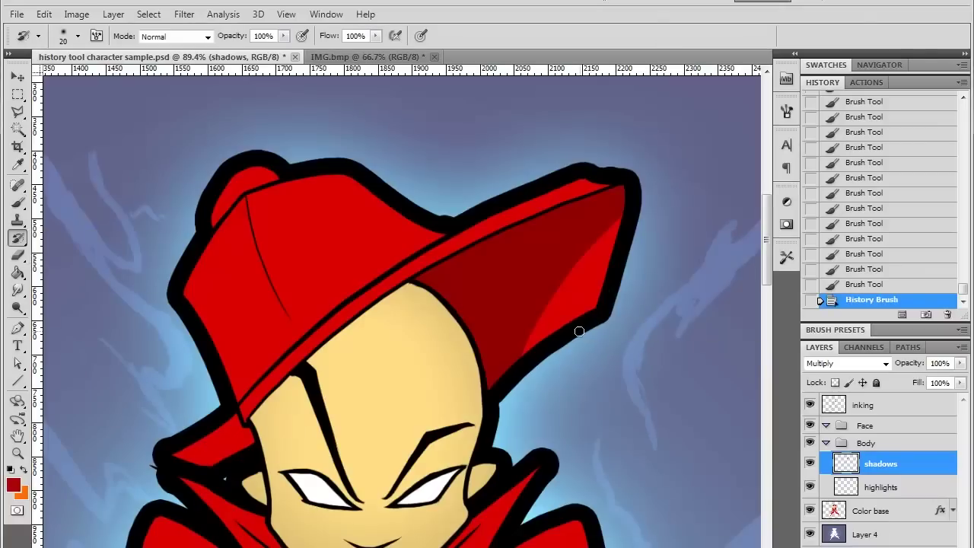
{"action": "right_click", "coordinate": [582, 333]}
{"action": "left_click_drag", "start_coordinate": [670, 364], "coordinate": [712, 363]}
{"action": "key", "text": "Return"}
{"action": "right_click", "coordinate": [643, 365]}
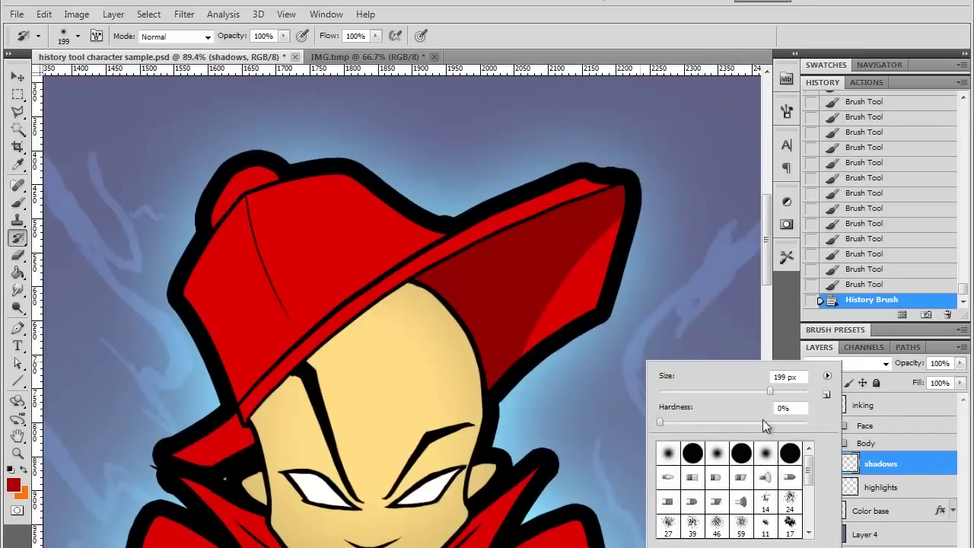
{"action": "left_click_drag", "start_coordinate": [765, 425], "coordinate": [663, 425]}
{"action": "left_click_drag", "start_coordinate": [775, 392], "coordinate": [779, 392]}
{"action": "key", "text": "Return"}
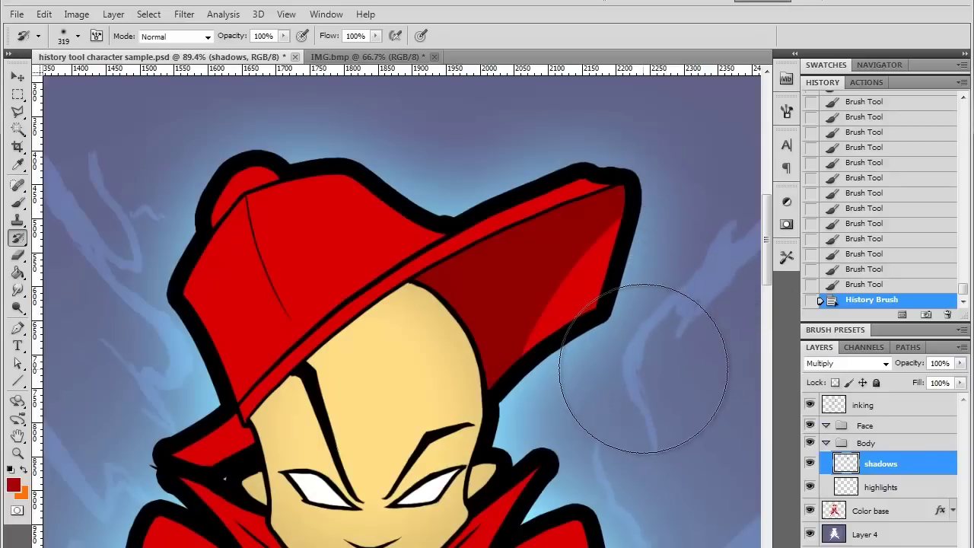
Step: Fade the brim shadow's outer edge with the soft History Brush and compare it with the previous history state
{"action": "mouse_move", "coordinate": [644, 367]}
{"action": "left_mouse_down"}
{"action": "mouse_move", "coordinate": [681, 313]}
{"action": "mouse_move", "coordinate": [651, 367]}
{"action": "left_mouse_up"}
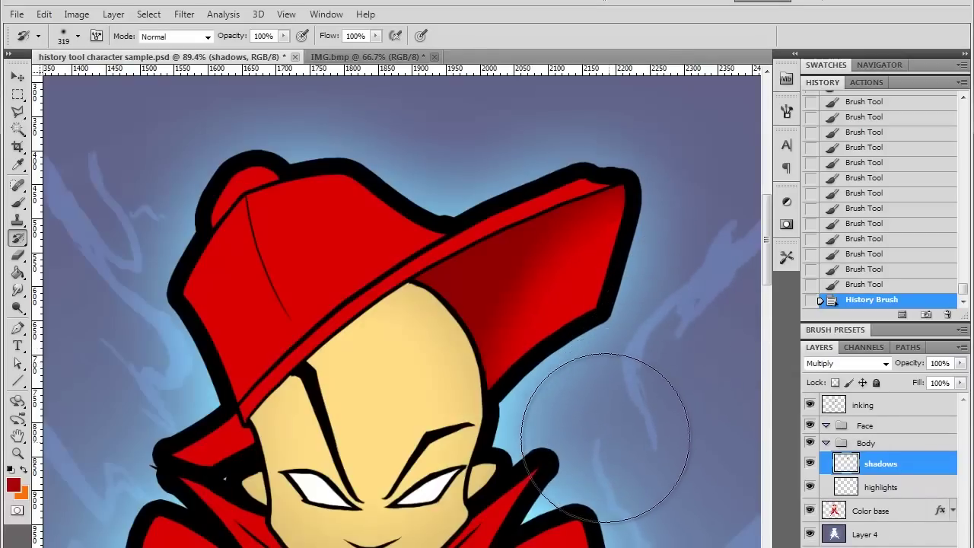
{"action": "left_click_drag", "start_coordinate": [596, 417], "coordinate": [636, 353]}
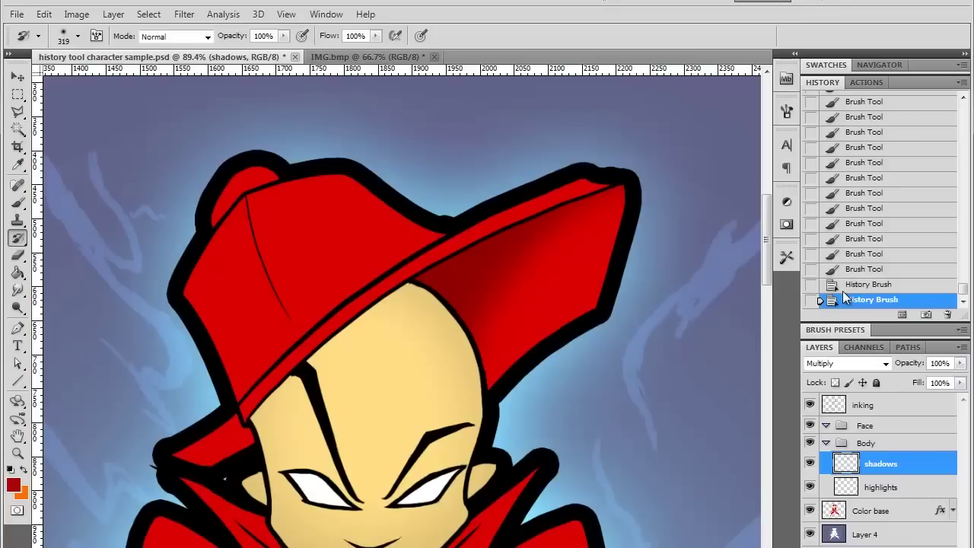
{"action": "left_click", "coordinate": [872, 286]}
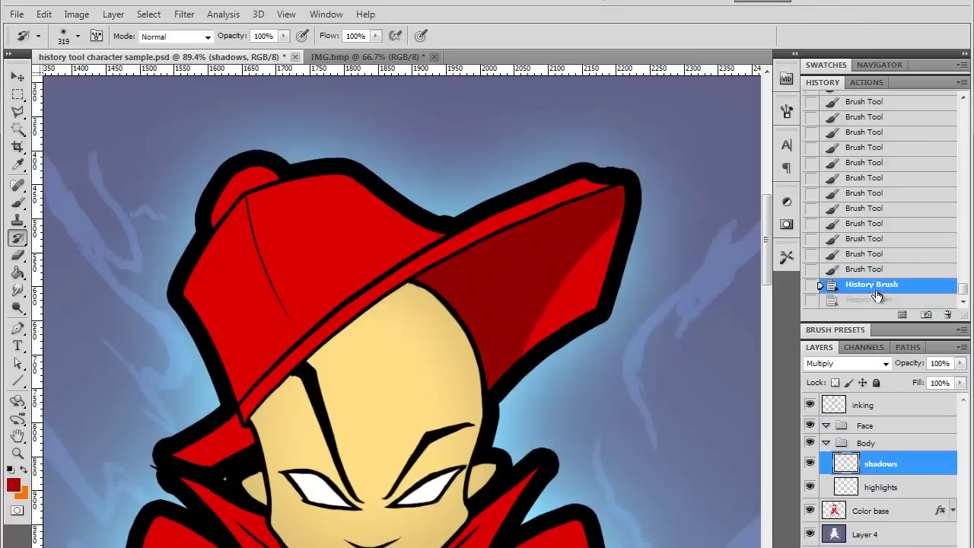
{"action": "left_click", "coordinate": [874, 300]}
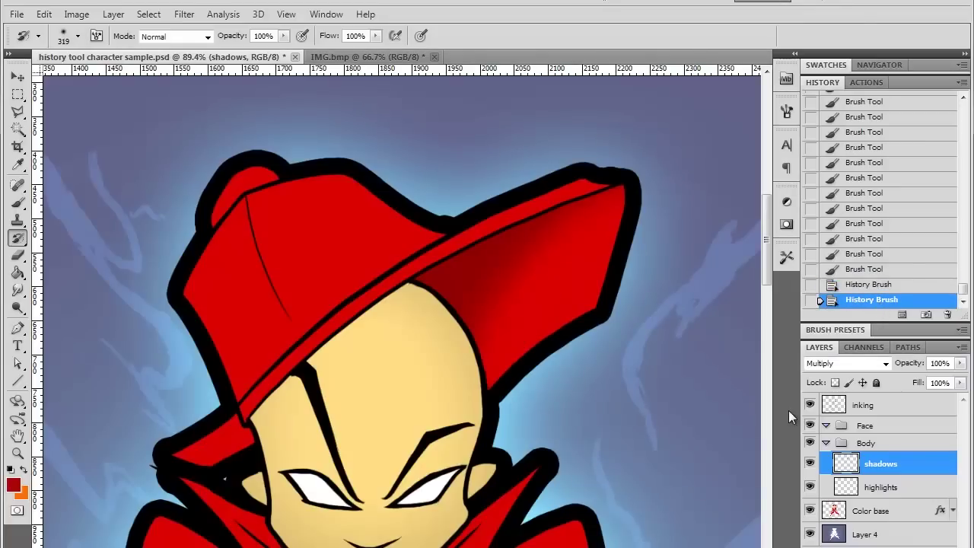
Step: Set the latest history state as the History Brush source and paint dark red shadow along the brim's upper edge to its tip
{"action": "left_click", "coordinate": [811, 301]}
{"action": "left_click", "coordinate": [18, 202]}
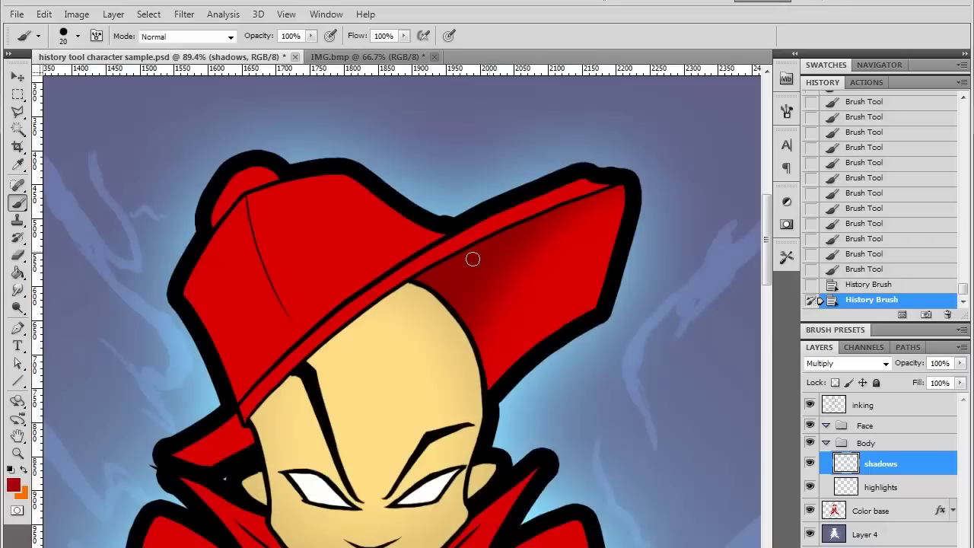
{"action": "mouse_move", "coordinate": [449, 295]}
{"action": "left_mouse_down"}
{"action": "mouse_move", "coordinate": [604, 194]}
{"action": "mouse_move", "coordinate": [461, 274]}
{"action": "mouse_move", "coordinate": [600, 197]}
{"action": "mouse_move", "coordinate": [536, 224]}
{"action": "mouse_move", "coordinate": [630, 186]}
{"action": "mouse_move", "coordinate": [484, 268]}
{"action": "mouse_move", "coordinate": [607, 195]}
{"action": "mouse_move", "coordinate": [517, 246]}
{"action": "mouse_move", "coordinate": [543, 230]}
{"action": "left_mouse_up"}
{"action": "left_click_drag", "start_coordinate": [462, 286], "coordinate": [550, 220]}
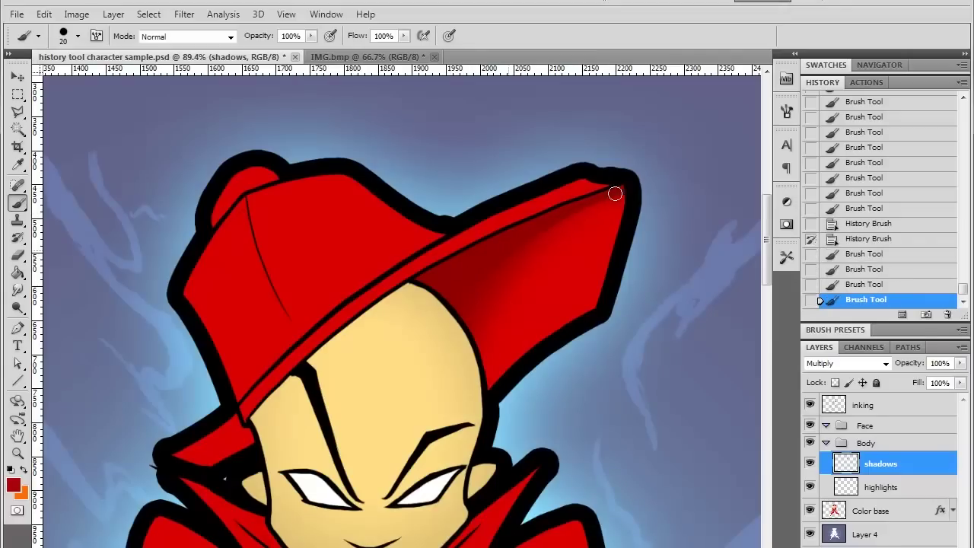
{"action": "left_click_drag", "start_coordinate": [607, 196], "coordinate": [625, 188]}
{"action": "left_click_drag", "start_coordinate": [508, 249], "coordinate": [618, 189]}
{"action": "left_click_drag", "start_coordinate": [548, 225], "coordinate": [472, 303]}
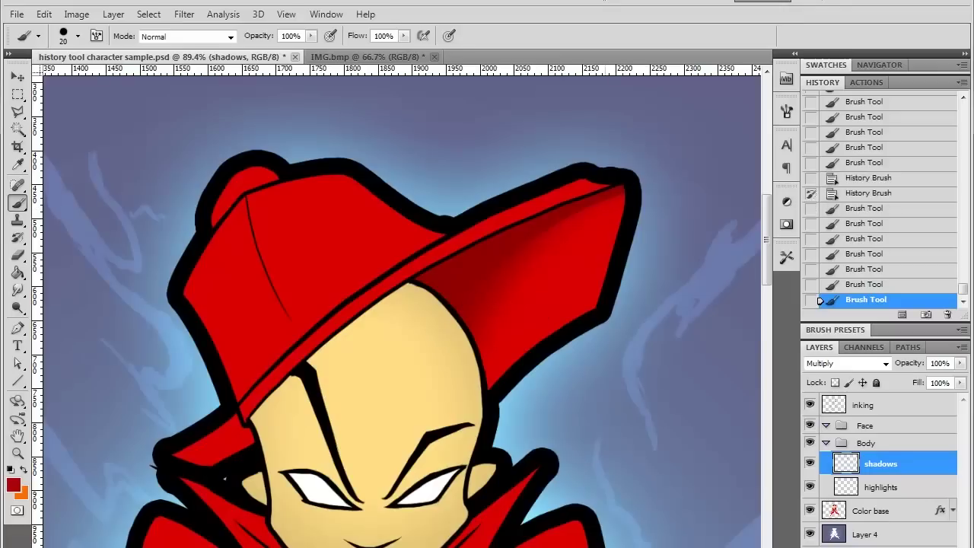
Step: Blend the new upper brim strokes with the 319 px History Brush and compare the shading before and after
{"action": "left_click", "coordinate": [18, 238]}
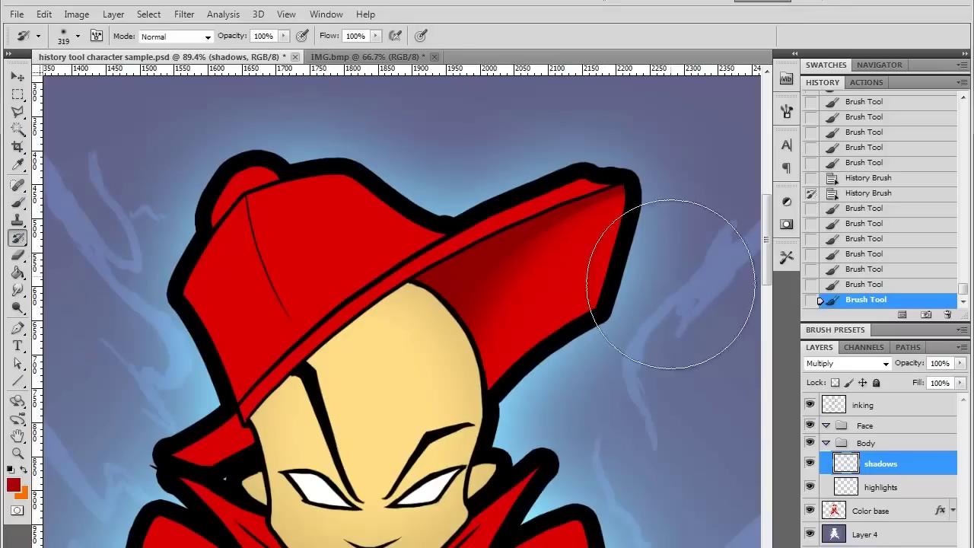
{"action": "mouse_move", "coordinate": [680, 287]}
{"action": "left_mouse_down"}
{"action": "mouse_move", "coordinate": [674, 265]}
{"action": "mouse_move", "coordinate": [659, 293]}
{"action": "left_mouse_up"}
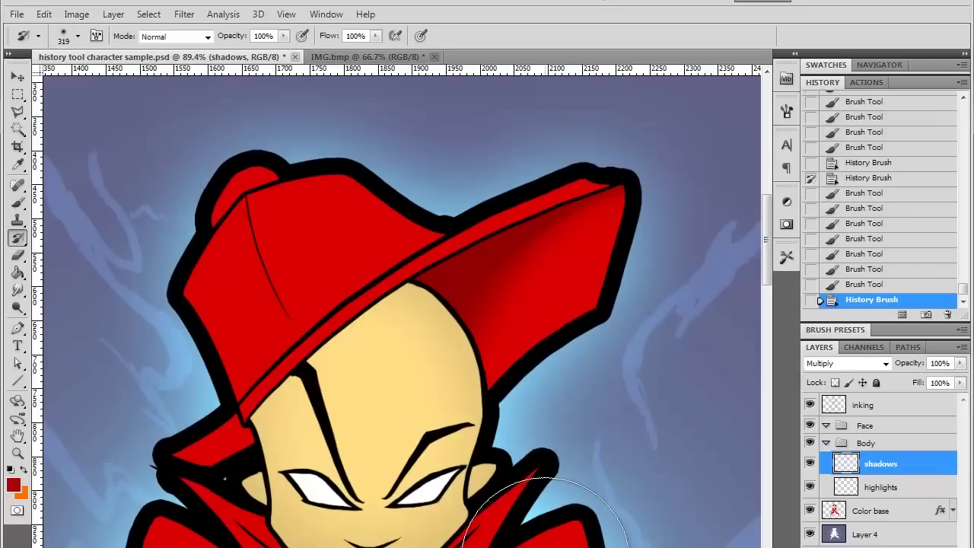
{"action": "key", "text": "ctrl+z"}
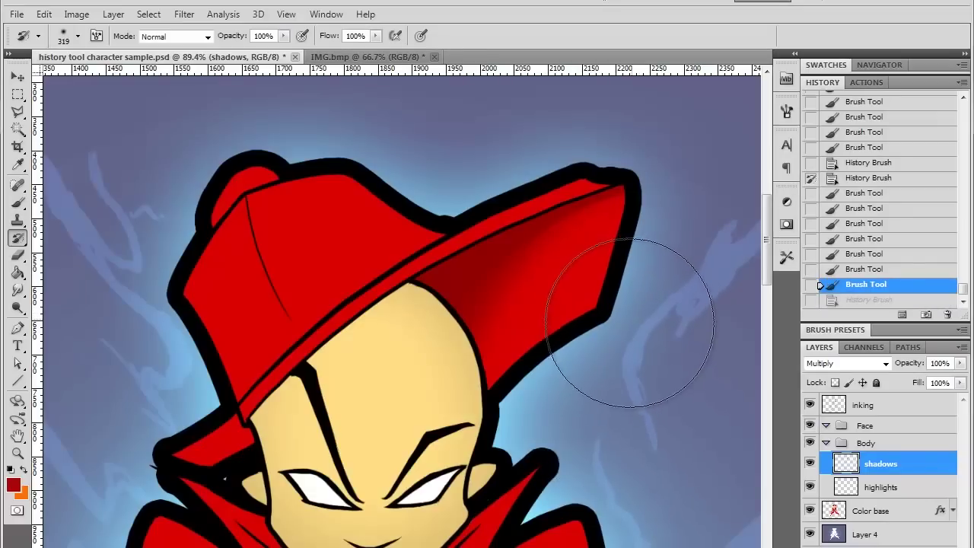
{"action": "key", "text": "ctrl+z"}
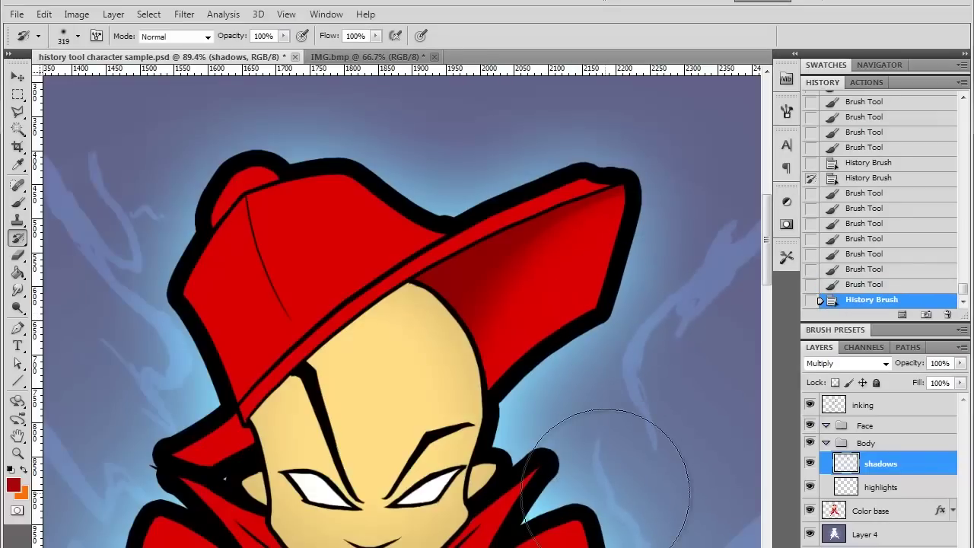
Step: Make the blended state the History Brush source and paint dark red shadow across the brim's lower part up to its outer edge
{"action": "left_click", "coordinate": [811, 299]}
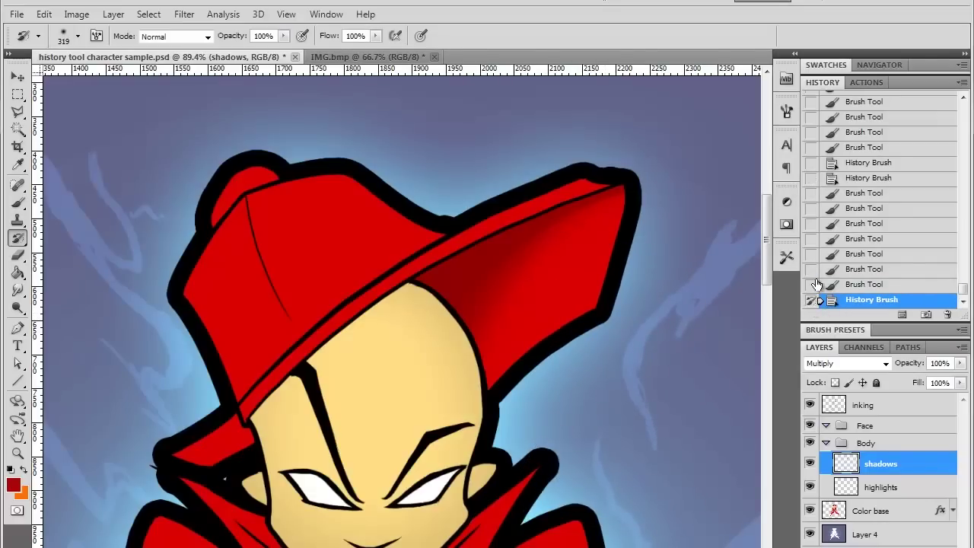
{"action": "left_click", "coordinate": [18, 203]}
{"action": "left_click", "coordinate": [495, 381]}
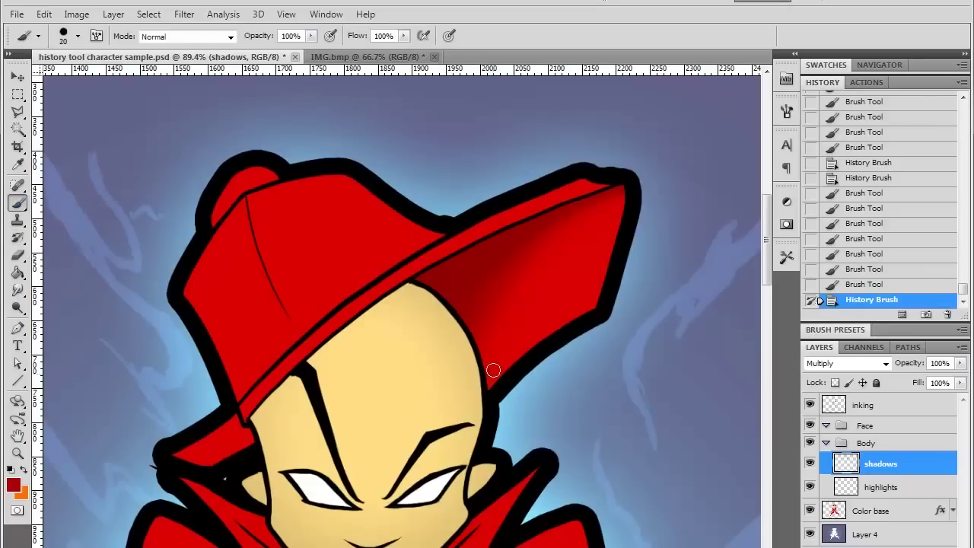
{"action": "mouse_move", "coordinate": [457, 306]}
{"action": "left_mouse_down"}
{"action": "mouse_move", "coordinate": [484, 287]}
{"action": "mouse_move", "coordinate": [483, 327]}
{"action": "mouse_move", "coordinate": [451, 299]}
{"action": "mouse_move", "coordinate": [497, 382]}
{"action": "mouse_move", "coordinate": [555, 329]}
{"action": "mouse_move", "coordinate": [509, 360]}
{"action": "mouse_move", "coordinate": [500, 370]}
{"action": "mouse_move", "coordinate": [588, 304]}
{"action": "mouse_move", "coordinate": [486, 348]}
{"action": "mouse_move", "coordinate": [483, 336]}
{"action": "mouse_move", "coordinate": [507, 339]}
{"action": "mouse_move", "coordinate": [588, 301]}
{"action": "mouse_move", "coordinate": [602, 279]}
{"action": "mouse_move", "coordinate": [546, 318]}
{"action": "mouse_move", "coordinate": [503, 328]}
{"action": "mouse_move", "coordinate": [476, 314]}
{"action": "mouse_move", "coordinate": [554, 316]}
{"action": "left_mouse_up"}
{"action": "mouse_move", "coordinate": [491, 317]}
{"action": "left_mouse_down"}
{"action": "mouse_move", "coordinate": [584, 290]}
{"action": "mouse_move", "coordinate": [608, 260]}
{"action": "mouse_move", "coordinate": [547, 302]}
{"action": "mouse_move", "coordinate": [470, 301]}
{"action": "mouse_move", "coordinate": [448, 290]}
{"action": "mouse_move", "coordinate": [520, 308]}
{"action": "mouse_move", "coordinate": [613, 259]}
{"action": "mouse_move", "coordinate": [510, 318]}
{"action": "mouse_move", "coordinate": [615, 241]}
{"action": "mouse_move", "coordinate": [563, 283]}
{"action": "mouse_move", "coordinate": [481, 303]}
{"action": "mouse_move", "coordinate": [538, 291]}
{"action": "mouse_move", "coordinate": [623, 224]}
{"action": "left_mouse_up"}
Step: Blend the lower brim shadow into the red with the soft History Brush, and undo the eraser stroke over the brim
{"action": "key", "text": "y"}
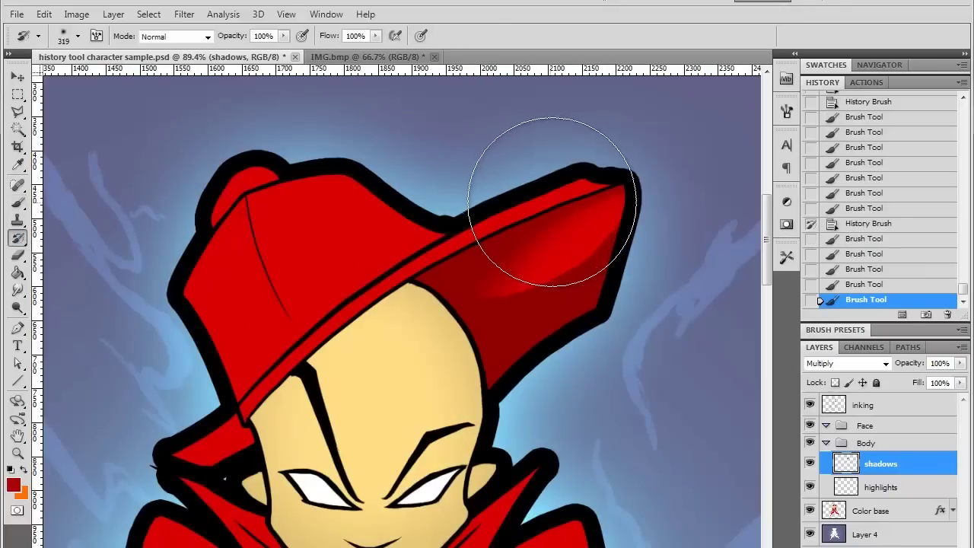
{"action": "left_click_drag", "start_coordinate": [533, 217], "coordinate": [565, 161]}
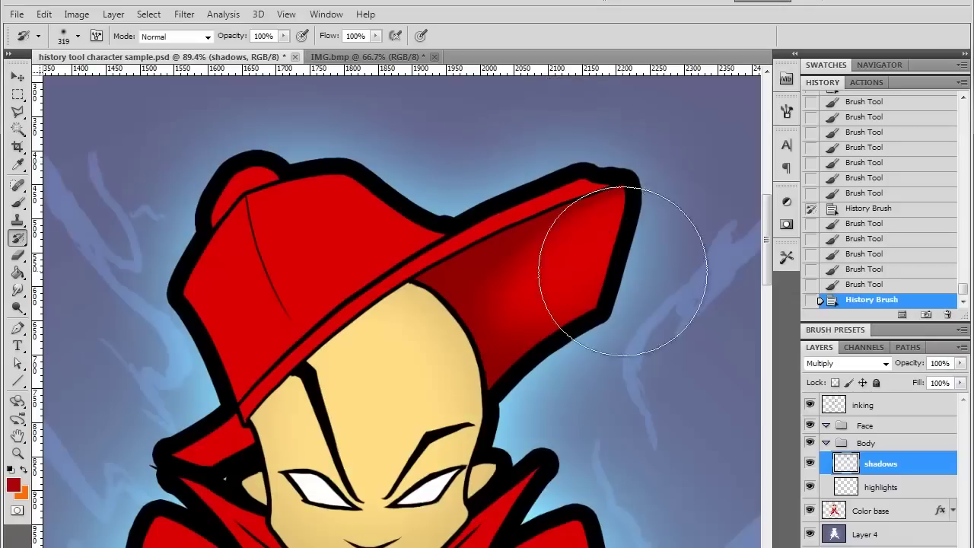
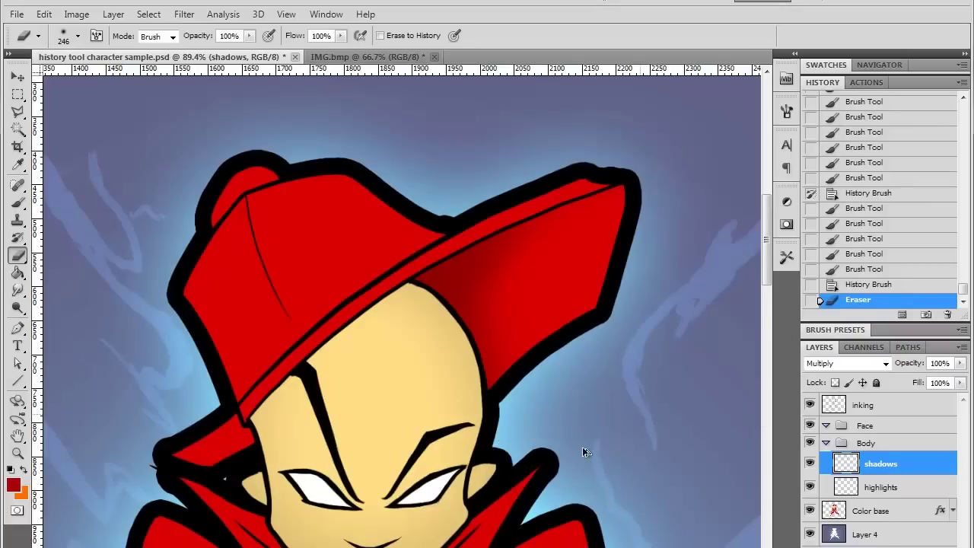
{"action": "key", "text": "ctrl+z"}
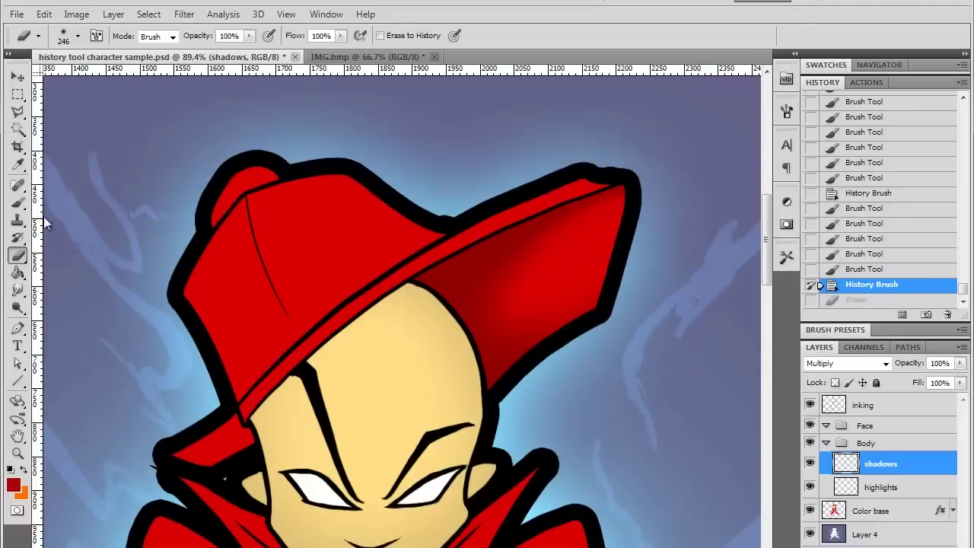
Step: Fill the hat crown's left side panel up to the seam with dark red shadow using the 20 px brush
{"action": "left_click", "coordinate": [18, 203]}
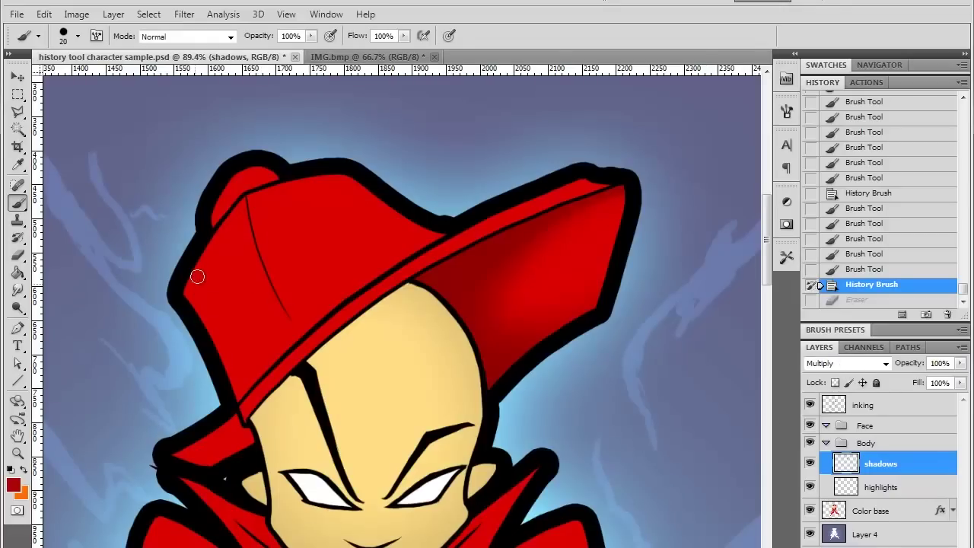
{"action": "mouse_move", "coordinate": [197, 276]}
{"action": "left_mouse_down"}
{"action": "mouse_move", "coordinate": [241, 204]}
{"action": "mouse_move", "coordinate": [227, 257]}
{"action": "left_mouse_up"}
{"action": "mouse_move", "coordinate": [242, 211]}
{"action": "left_mouse_down"}
{"action": "mouse_move", "coordinate": [247, 234]}
{"action": "mouse_move", "coordinate": [243, 200]}
{"action": "mouse_move", "coordinate": [251, 258]}
{"action": "mouse_move", "coordinate": [245, 210]}
{"action": "mouse_move", "coordinate": [283, 316]}
{"action": "mouse_move", "coordinate": [252, 247]}
{"action": "mouse_move", "coordinate": [258, 275]}
{"action": "mouse_move", "coordinate": [293, 332]}
{"action": "mouse_move", "coordinate": [283, 300]}
{"action": "left_mouse_up"}
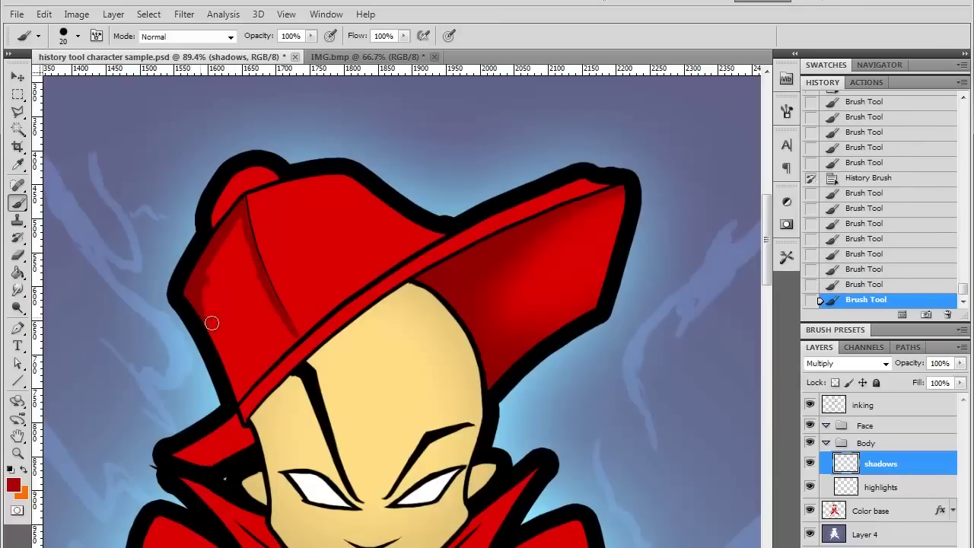
{"action": "left_click_drag", "start_coordinate": [211, 323], "coordinate": [244, 391]}
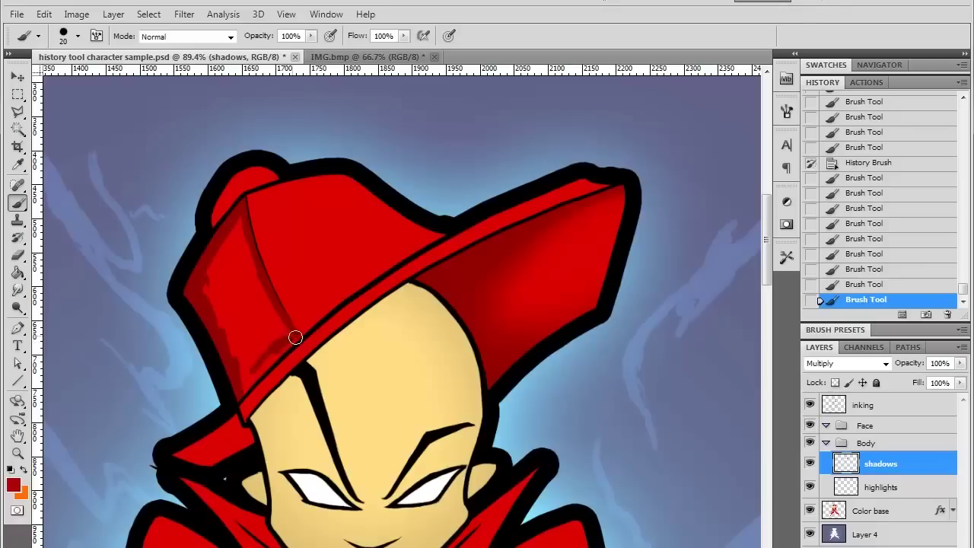
{"action": "mouse_move", "coordinate": [296, 337]}
{"action": "left_mouse_down"}
{"action": "mouse_move", "coordinate": [242, 397]}
{"action": "mouse_move", "coordinate": [256, 360]}
{"action": "mouse_move", "coordinate": [257, 302]}
{"action": "mouse_move", "coordinate": [234, 335]}
{"action": "mouse_move", "coordinate": [246, 369]}
{"action": "left_mouse_up"}
{"action": "mouse_move", "coordinate": [225, 329]}
{"action": "left_mouse_down"}
{"action": "mouse_move", "coordinate": [220, 247]}
{"action": "mouse_move", "coordinate": [245, 366]}
{"action": "left_mouse_up"}
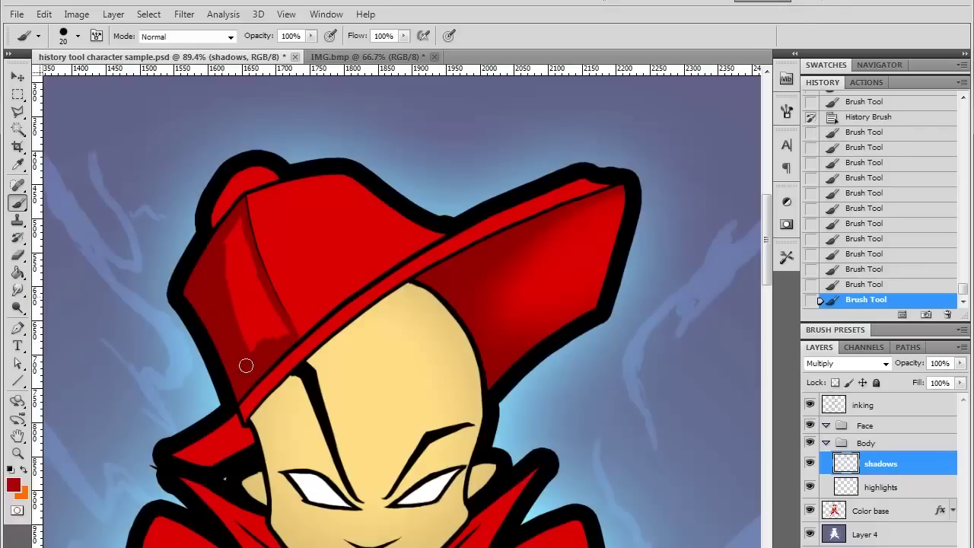
{"action": "mouse_move", "coordinate": [228, 299]}
{"action": "left_mouse_down"}
{"action": "mouse_move", "coordinate": [237, 282]}
{"action": "mouse_move", "coordinate": [272, 334]}
{"action": "left_mouse_up"}
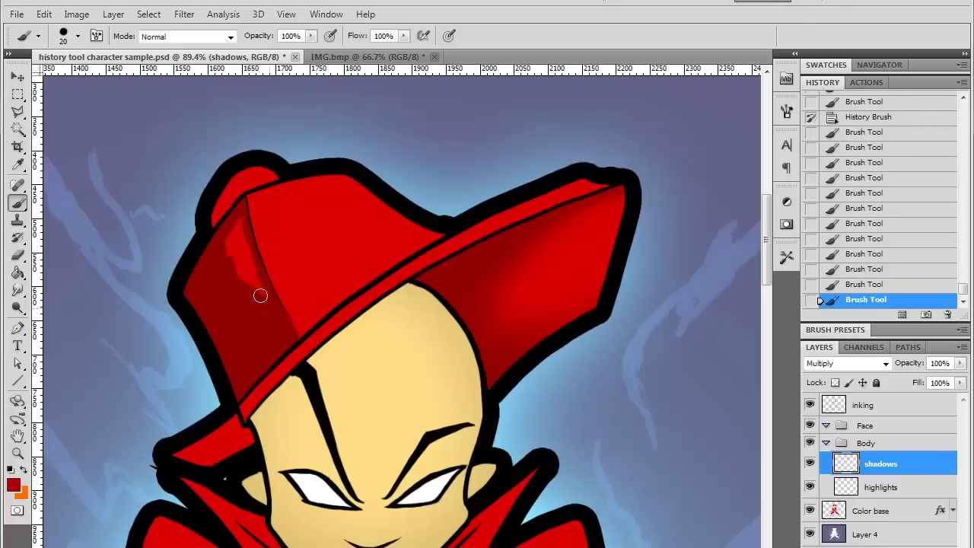
{"action": "mouse_move", "coordinate": [260, 295]}
{"action": "left_mouse_down"}
{"action": "mouse_move", "coordinate": [225, 248]}
{"action": "mouse_move", "coordinate": [226, 264]}
{"action": "mouse_move", "coordinate": [236, 238]}
{"action": "mouse_move", "coordinate": [284, 319]}
{"action": "left_mouse_up"}
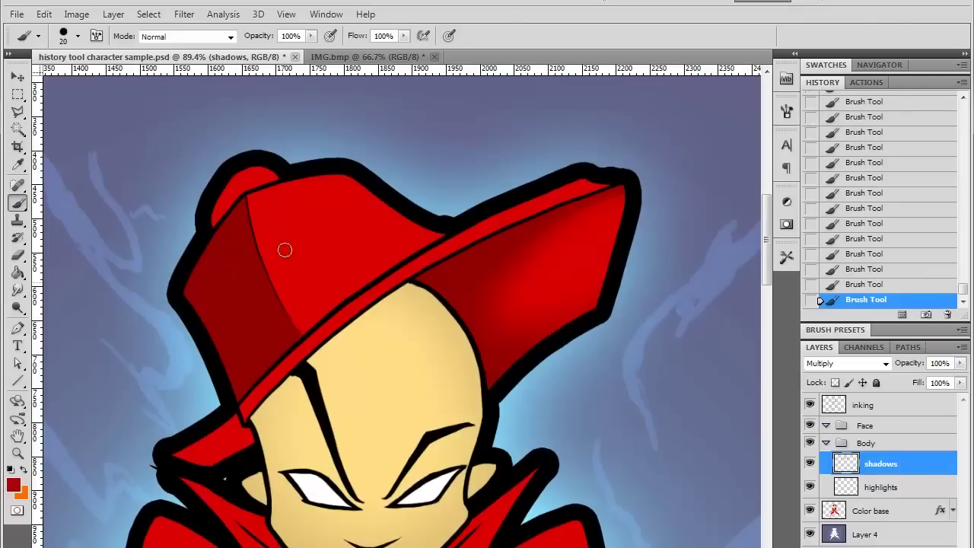
Step: Fade the crown panel's shadow toward the seam with the 319 px History Brush and compare the shading before and after
{"action": "left_click", "coordinate": [18, 236]}
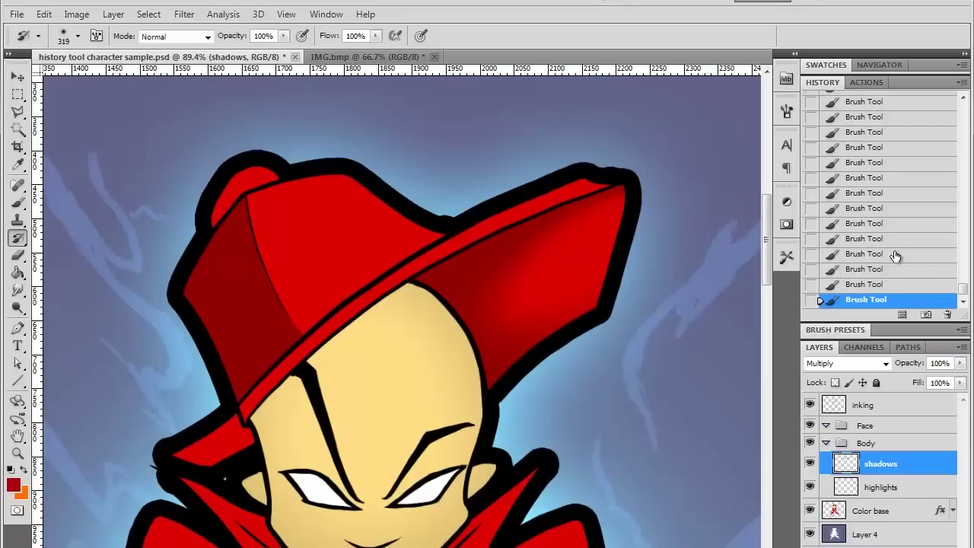
{"action": "mouse_move", "coordinate": [963, 289]}
{"action": "left_mouse_down"}
{"action": "mouse_move", "coordinate": [963, 277]}
{"action": "mouse_move", "coordinate": [963, 288]}
{"action": "left_mouse_up"}
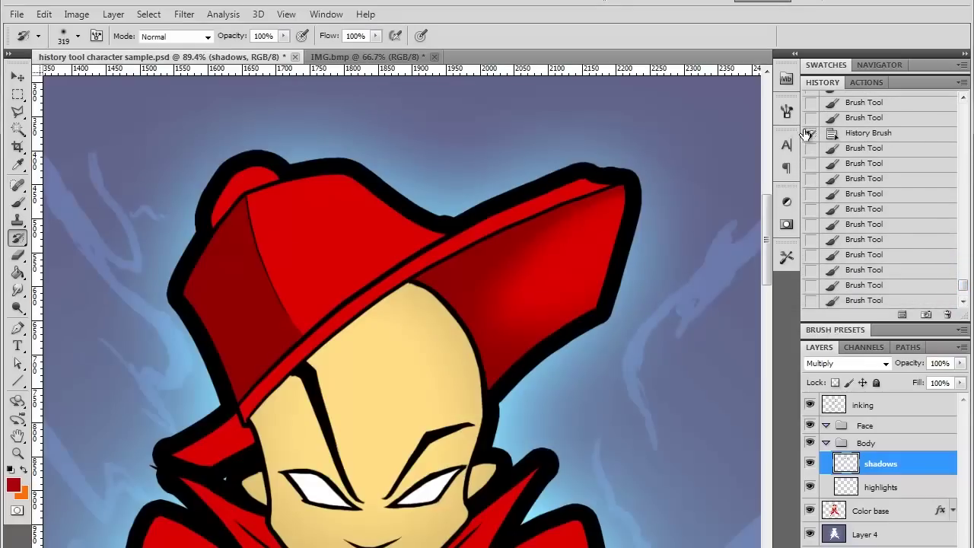
{"action": "left_click_drag", "start_coordinate": [966, 293], "coordinate": [963, 302]}
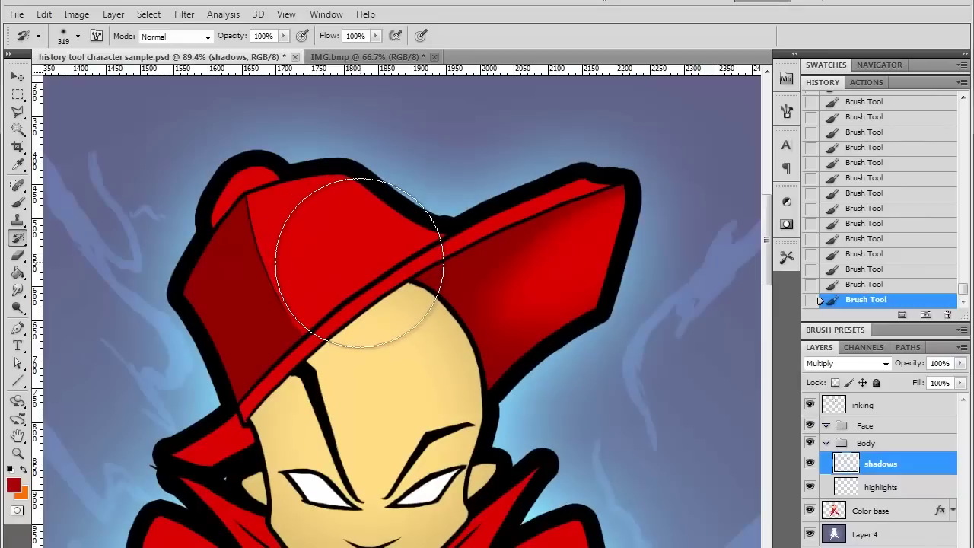
{"action": "mouse_move", "coordinate": [356, 257]}
{"action": "left_mouse_down"}
{"action": "mouse_move", "coordinate": [262, 283]}
{"action": "mouse_move", "coordinate": [184, 474]}
{"action": "mouse_move", "coordinate": [178, 463]}
{"action": "mouse_move", "coordinate": [330, 244]}
{"action": "mouse_move", "coordinate": [380, 266]}
{"action": "left_mouse_up"}
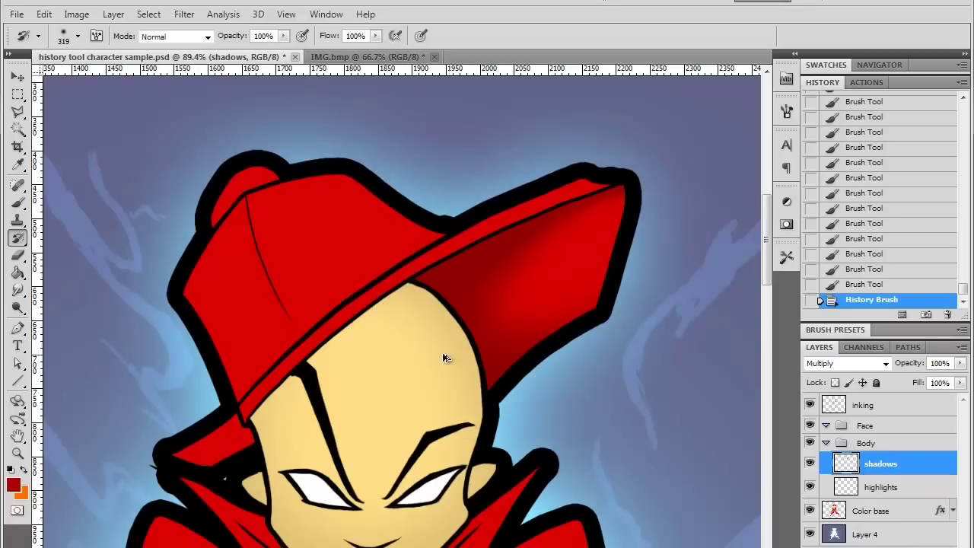
{"action": "key", "text": "ctrl+z"}
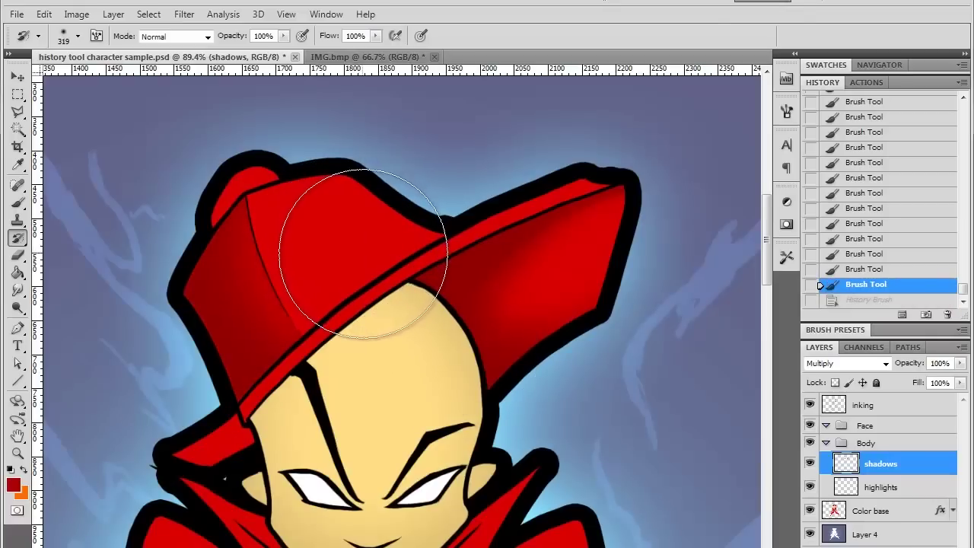
{"action": "key", "text": "ctrl+z"}
{"action": "key", "text": "ctrl+z"}
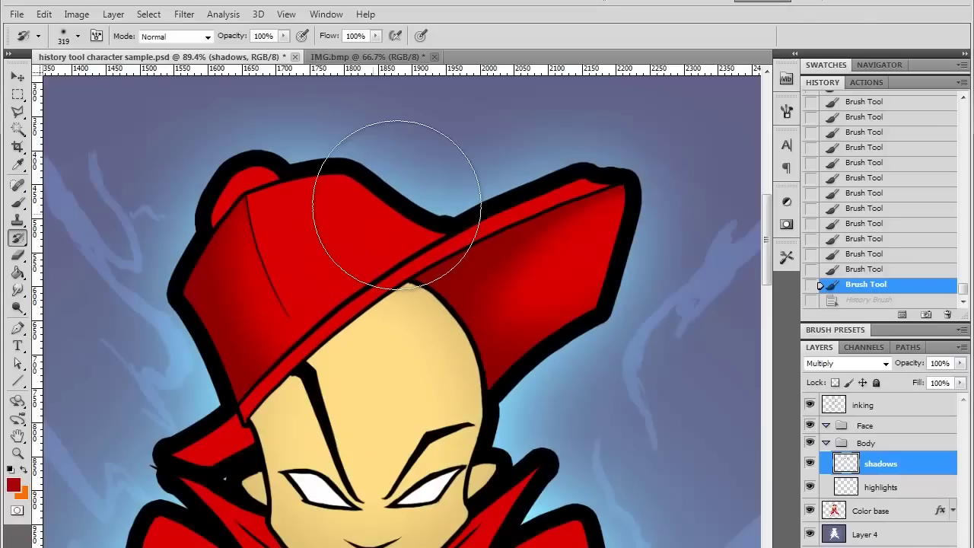
{"action": "key", "text": "ctrl+z"}
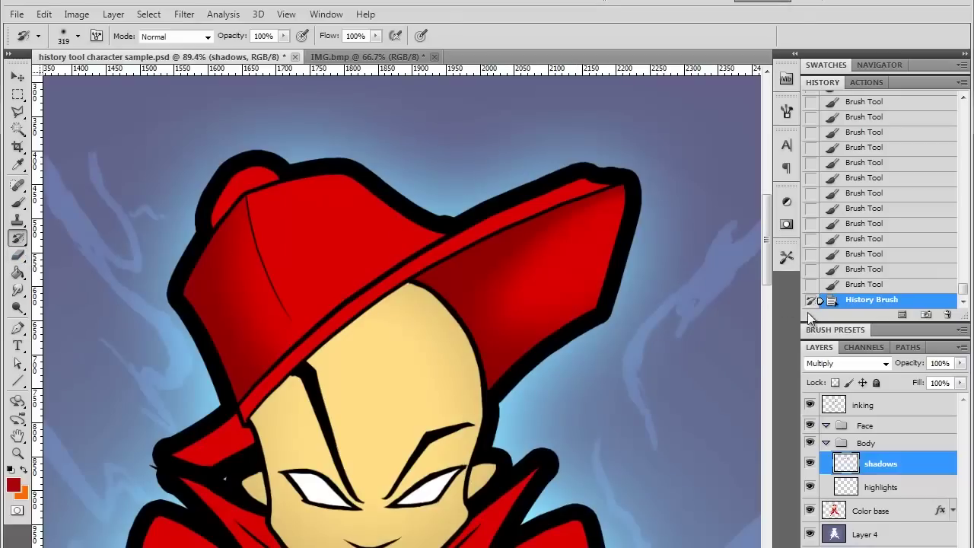
Step: Erase a thin strip of shadow along the lower outer edge of the hat crown's left panel with a hard 29 px Eraser
{"action": "left_click", "coordinate": [18, 256]}
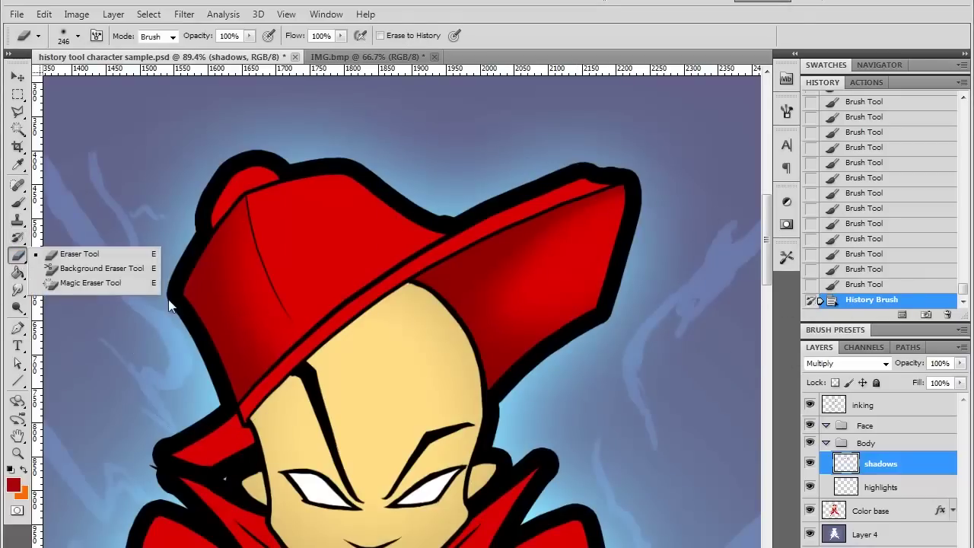
{"action": "right_click", "coordinate": [452, 405]}
{"action": "left_click", "coordinate": [424, 390]}
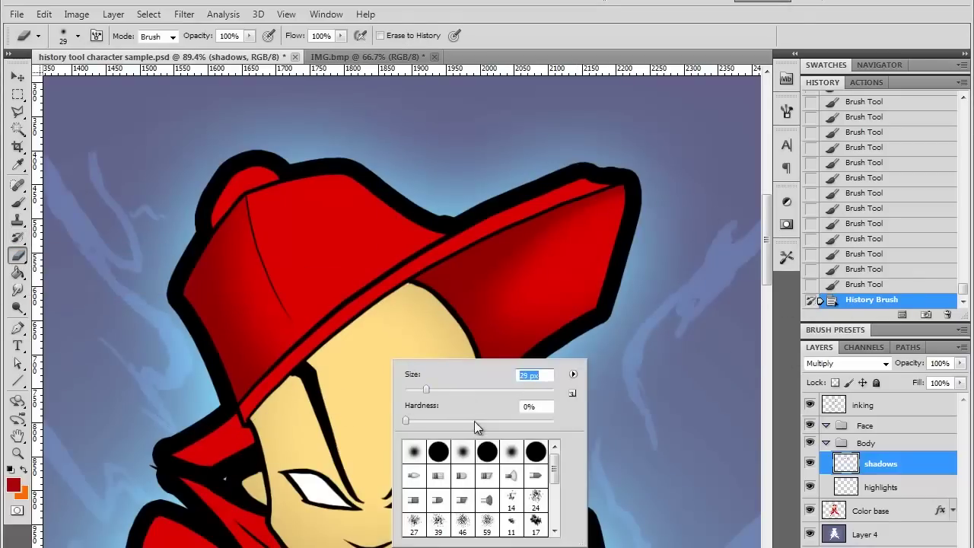
{"action": "left_click_drag", "start_coordinate": [475, 423], "coordinate": [605, 468]}
{"action": "mouse_move", "coordinate": [182, 296]}
{"action": "left_mouse_down"}
{"action": "mouse_move", "coordinate": [178, 286]}
{"action": "mouse_move", "coordinate": [238, 400]}
{"action": "mouse_move", "coordinate": [176, 281]}
{"action": "left_mouse_up"}
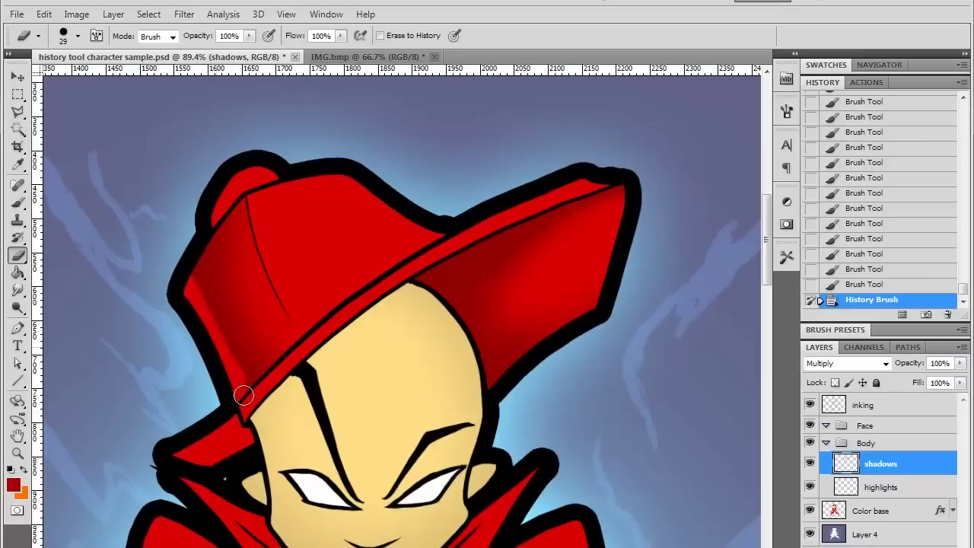
{"action": "left_click_drag", "start_coordinate": [228, 363], "coordinate": [218, 356]}
{"action": "left_click_drag", "start_coordinate": [193, 299], "coordinate": [216, 335]}
{"action": "left_click_drag", "start_coordinate": [220, 376], "coordinate": [235, 373]}
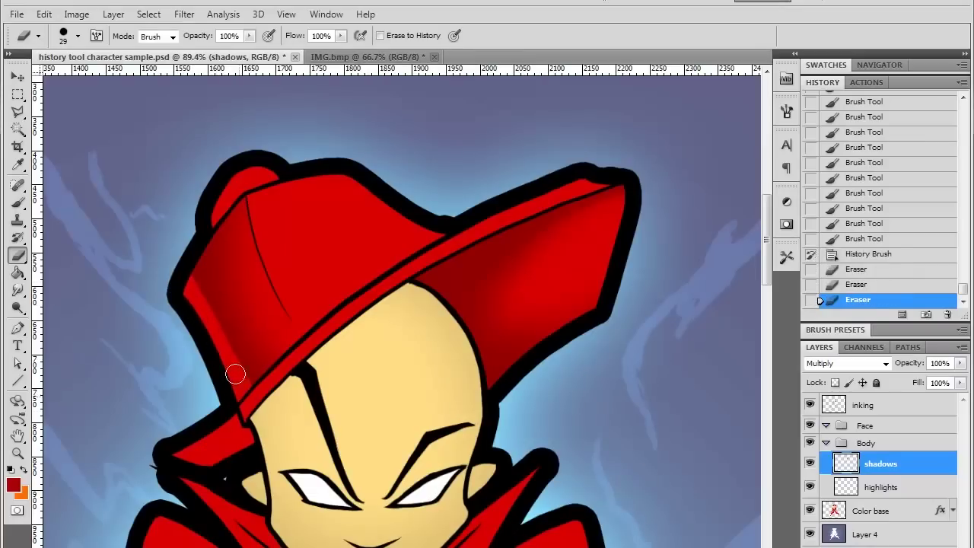
Step: Extend the erased light strip around the left panel's corner and up its upper edge to the top of the seam, redoing one stroke
{"action": "left_click_drag", "start_coordinate": [207, 315], "coordinate": [197, 318]}
{"action": "left_click_drag", "start_coordinate": [252, 417], "coordinate": [219, 260]}
{"action": "left_click_drag", "start_coordinate": [184, 303], "coordinate": [219, 215]}
{"action": "mouse_move", "coordinate": [220, 212]}
{"action": "left_mouse_down"}
{"action": "mouse_move", "coordinate": [186, 292]}
{"action": "mouse_move", "coordinate": [246, 190]}
{"action": "mouse_move", "coordinate": [183, 295]}
{"action": "mouse_move", "coordinate": [251, 181]}
{"action": "left_mouse_up"}
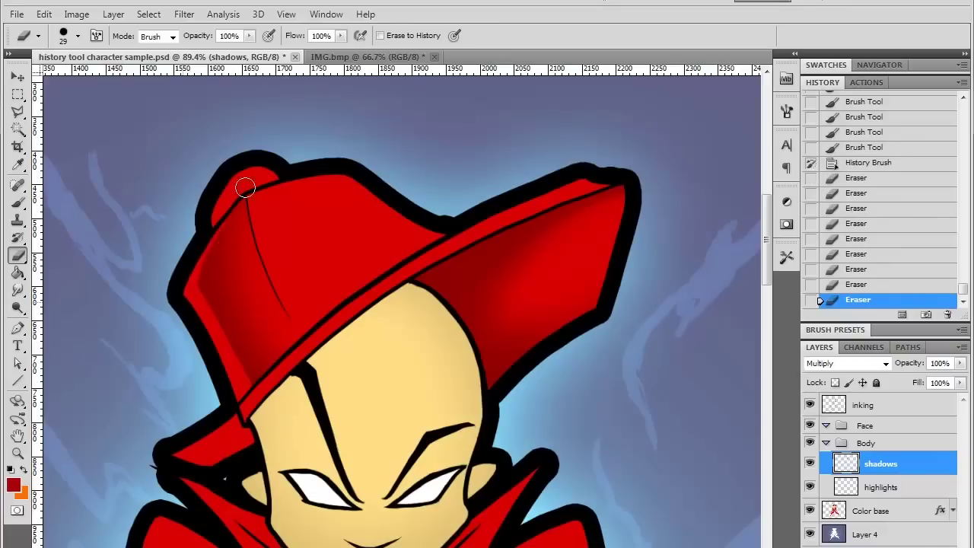
{"action": "left_click_drag", "start_coordinate": [183, 300], "coordinate": [204, 272]}
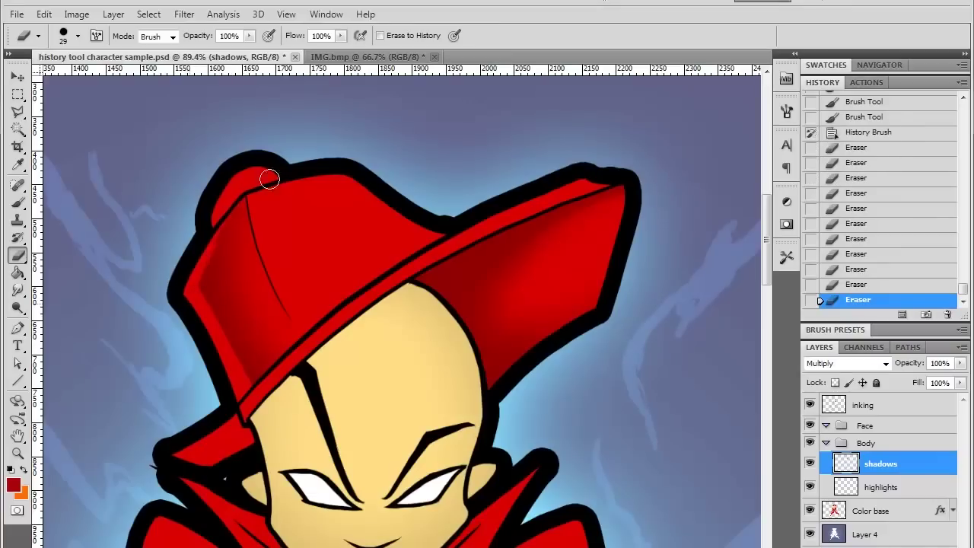
{"action": "left_click_drag", "start_coordinate": [270, 178], "coordinate": [225, 239]}
{"action": "key", "text": "ctrl+z"}
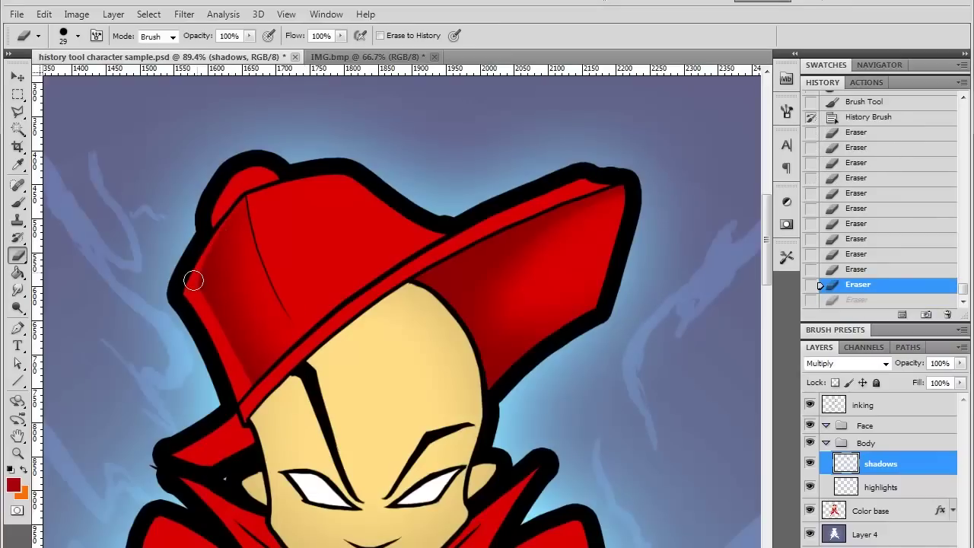
{"action": "left_click_drag", "start_coordinate": [193, 281], "coordinate": [245, 194]}
{"action": "left_click_drag", "start_coordinate": [245, 194], "coordinate": [302, 129]}
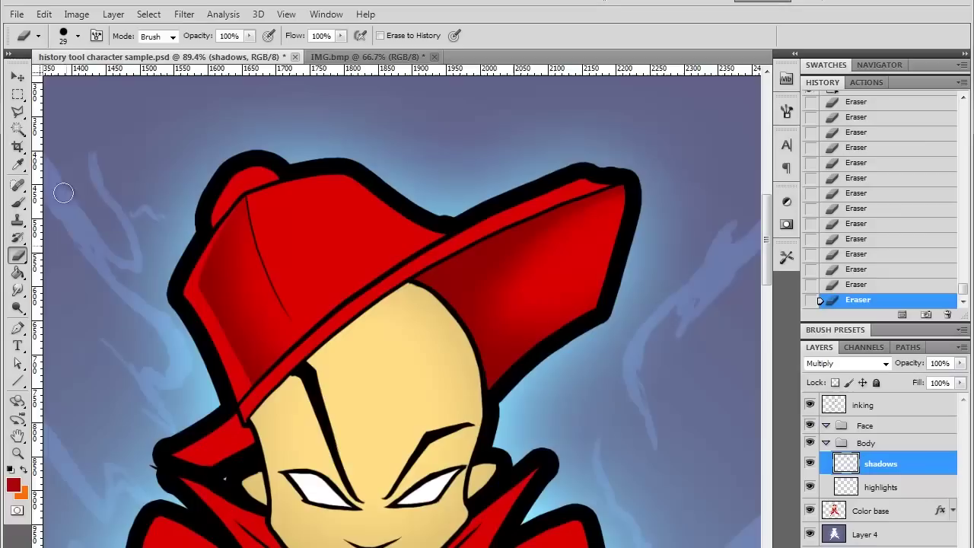
Step: Blend the left crown panel's shadow near the seam with the soft History Brush, undoing the 112 px stroke and repainting at 149 px
{"action": "left_click", "coordinate": [18, 238]}
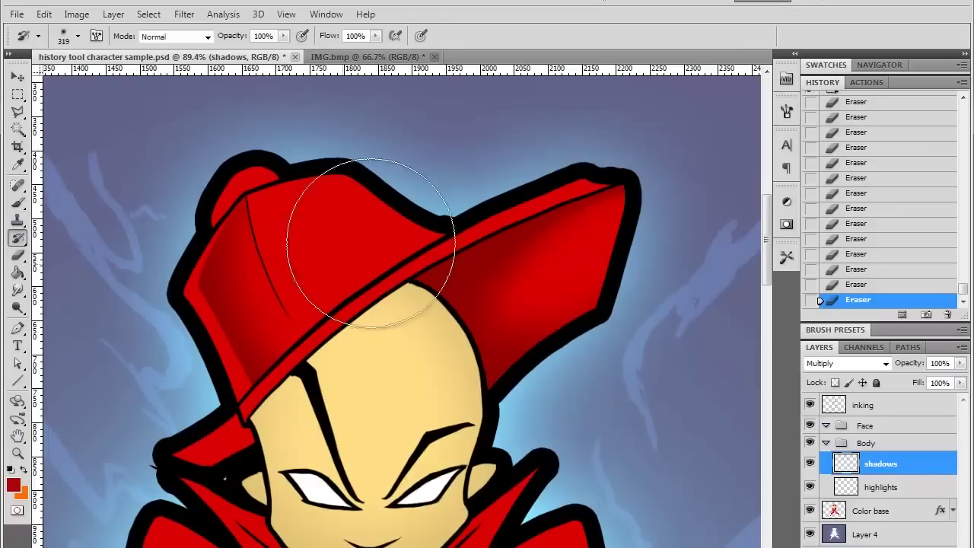
{"action": "right_click", "coordinate": [473, 258]}
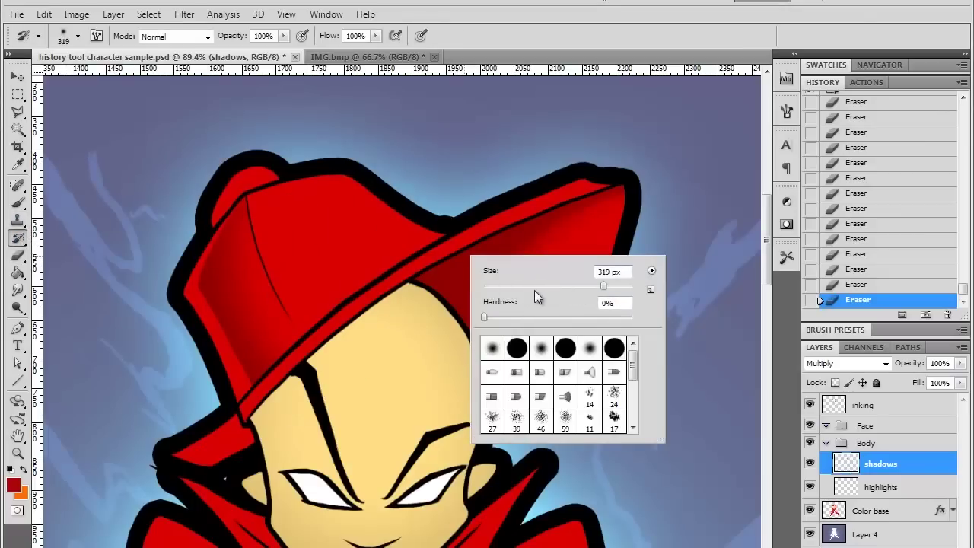
{"action": "left_click", "coordinate": [518, 287]}
{"action": "left_click", "coordinate": [562, 286]}
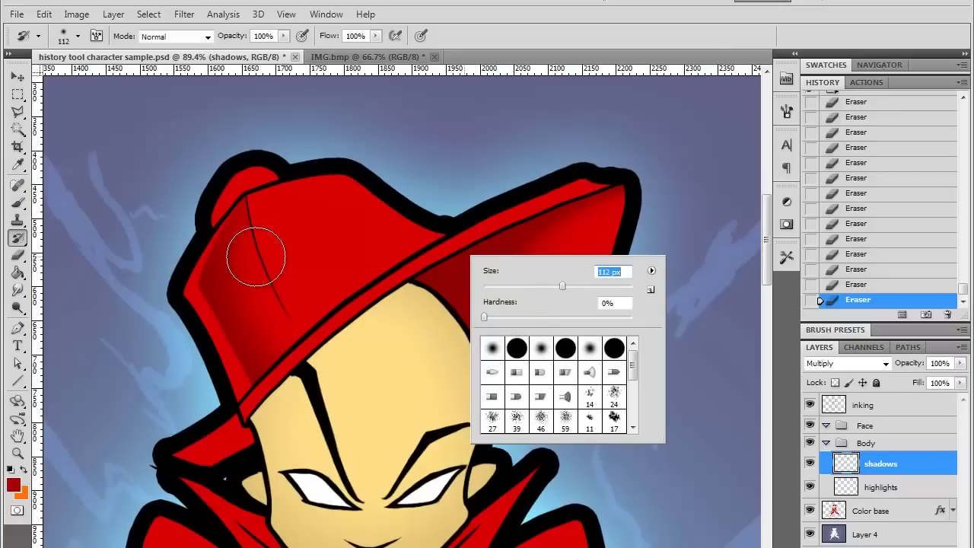
{"action": "key", "text": "Return"}
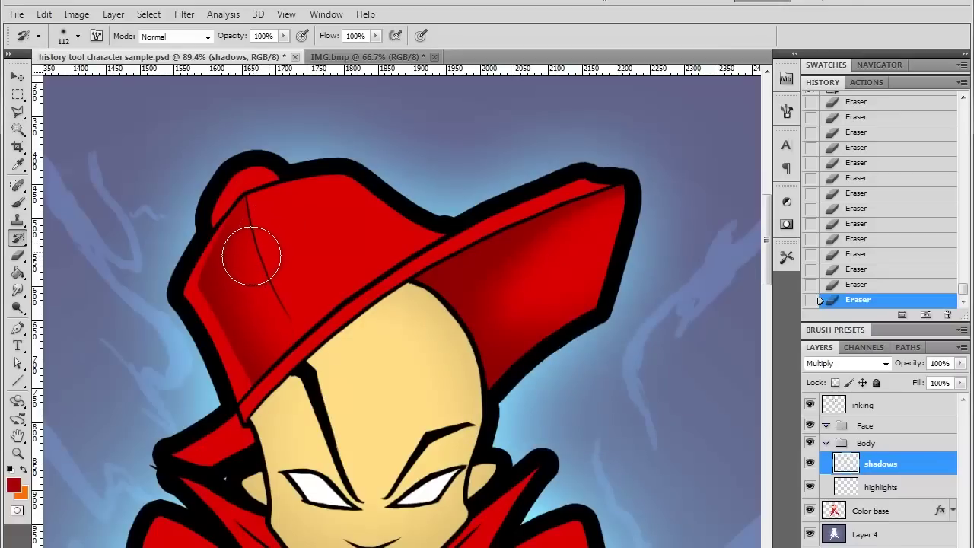
{"action": "mouse_move", "coordinate": [242, 271]}
{"action": "left_mouse_down"}
{"action": "mouse_move", "coordinate": [236, 282]}
{"action": "mouse_move", "coordinate": [266, 327]}
{"action": "mouse_move", "coordinate": [334, 513]}
{"action": "left_mouse_up"}
{"action": "key", "text": "ctrl+z"}
{"action": "right_click", "coordinate": [343, 271]}
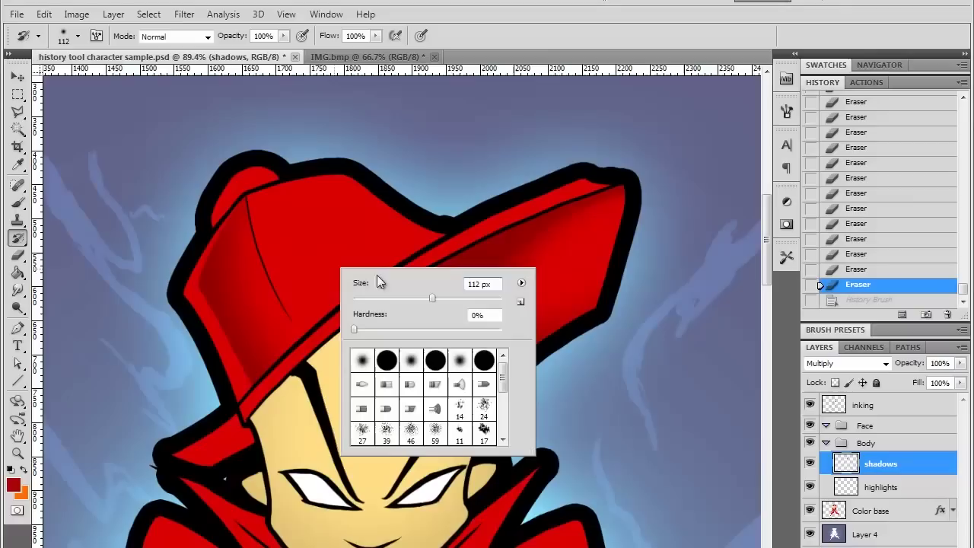
{"action": "key", "text": "Return"}
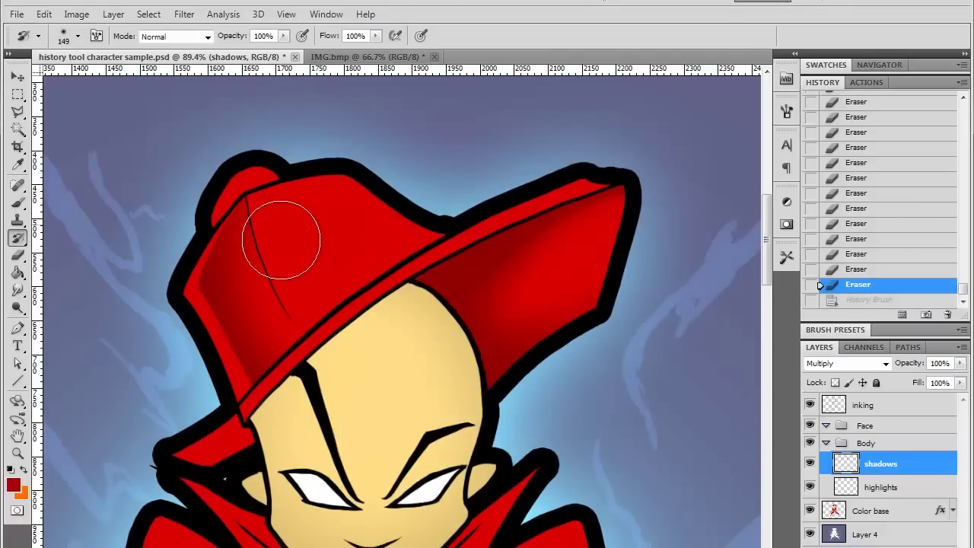
{"action": "left_click_drag", "start_coordinate": [268, 277], "coordinate": [385, 533]}
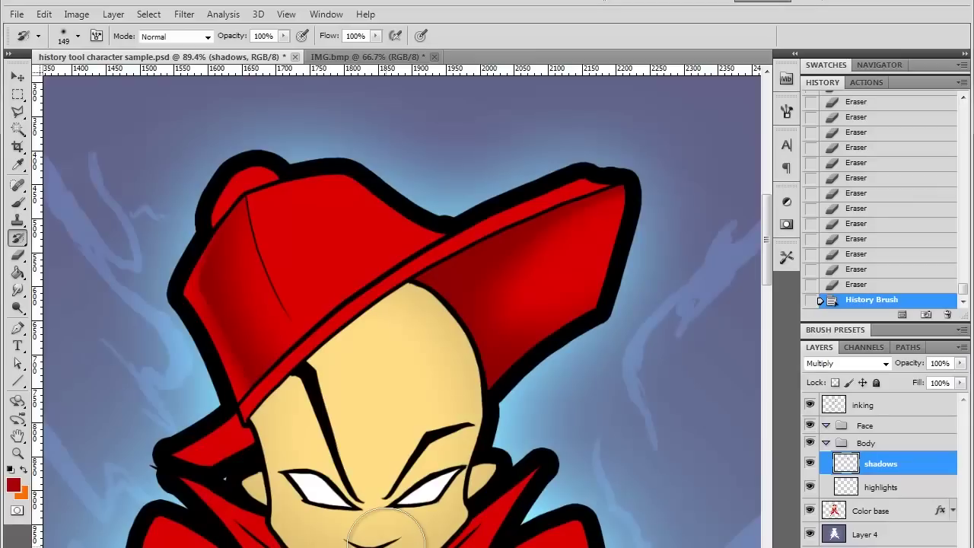
Step: Paint dark red shadow on the right side of the hat crown and along the brim seam with the 20 px brush
{"action": "key", "text": "b"}
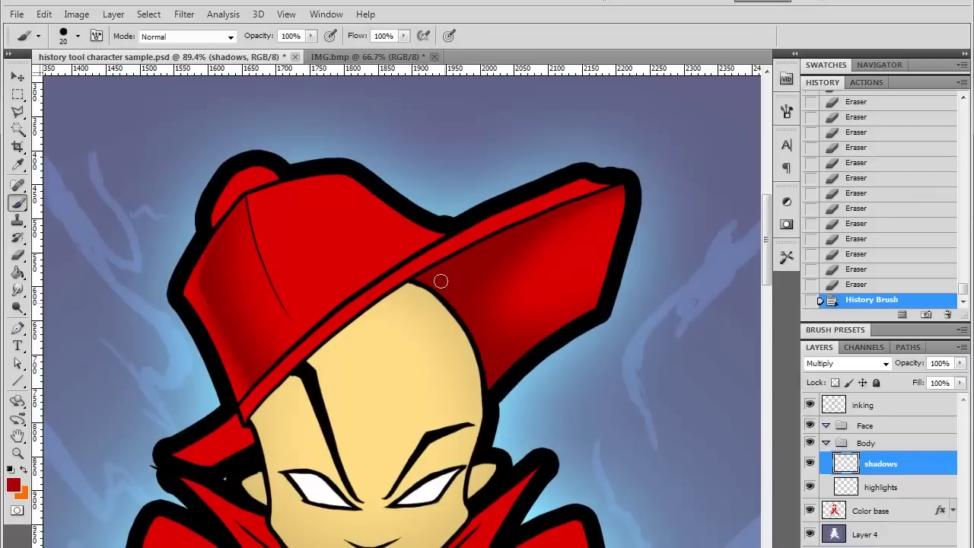
{"action": "left_click_drag", "start_coordinate": [370, 273], "coordinate": [392, 260]}
{"action": "left_click_drag", "start_coordinate": [392, 260], "coordinate": [445, 226]}
{"action": "left_click_drag", "start_coordinate": [315, 319], "coordinate": [420, 232]}
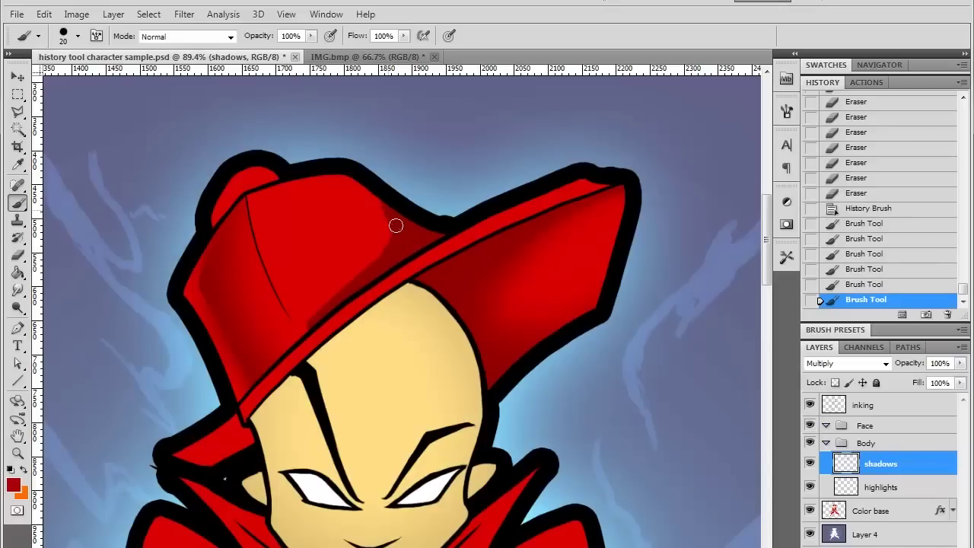
{"action": "left_click_drag", "start_coordinate": [358, 266], "coordinate": [377, 238]}
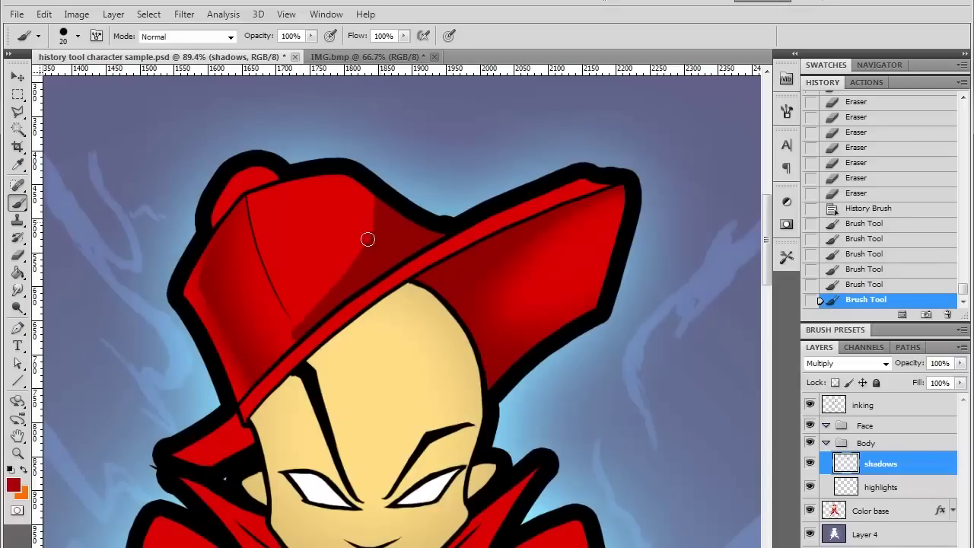
{"action": "mouse_move", "coordinate": [334, 288]}
{"action": "left_mouse_down"}
{"action": "mouse_move", "coordinate": [315, 314]}
{"action": "mouse_move", "coordinate": [362, 194]}
{"action": "mouse_move", "coordinate": [357, 260]}
{"action": "mouse_move", "coordinate": [358, 181]}
{"action": "mouse_move", "coordinate": [333, 287]}
{"action": "mouse_move", "coordinate": [255, 402]}
{"action": "left_mouse_up"}
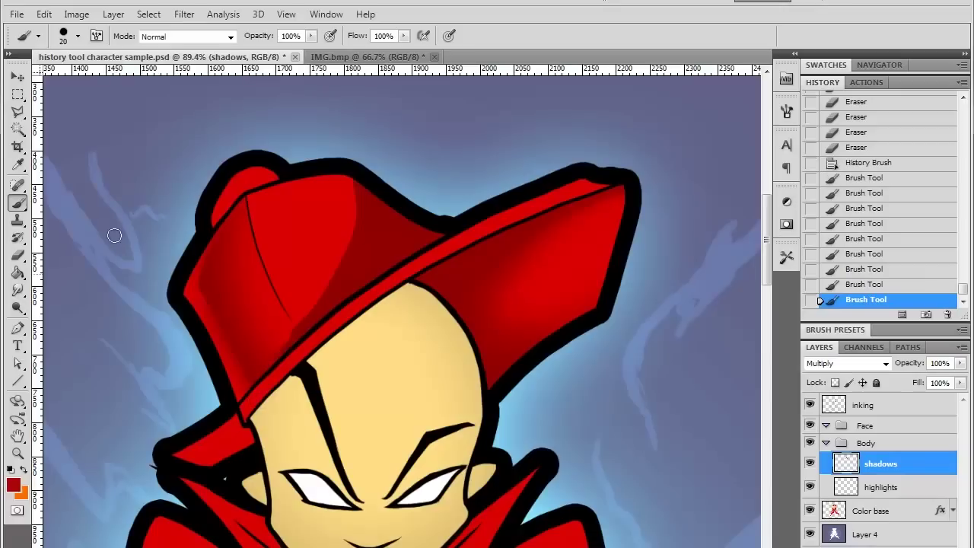
Step: Fade the right crown shadow into the red with the History Brush at 277 px, stroking down across the crown
{"action": "key", "text": "y"}
{"action": "right_click", "coordinate": [303, 213]}
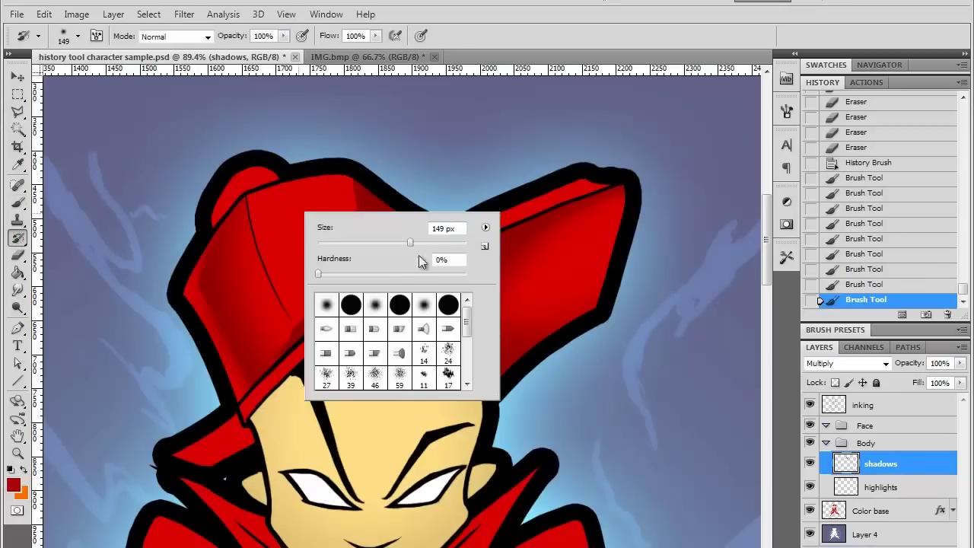
{"action": "left_click", "coordinate": [255, 225]}
{"action": "left_click_drag", "start_coordinate": [286, 227], "coordinate": [274, 267]}
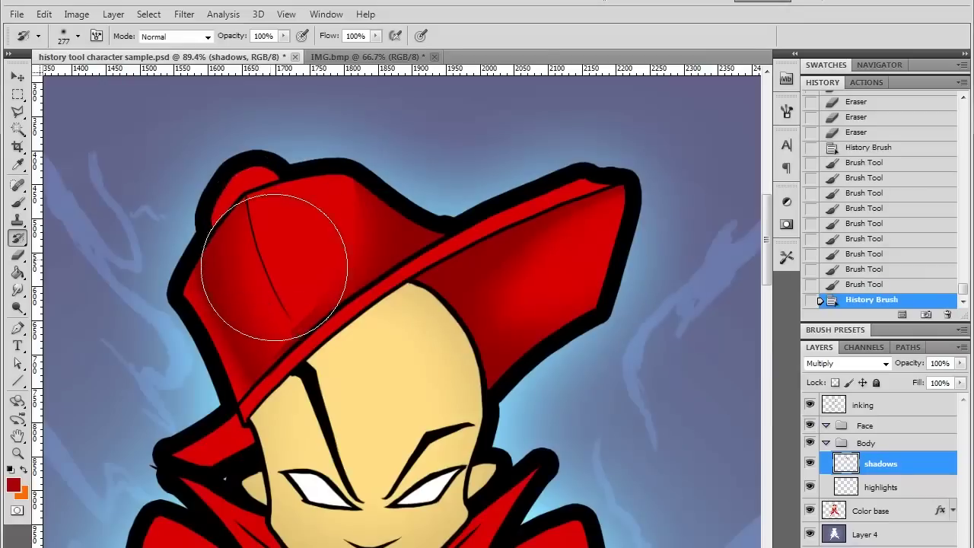
{"action": "mouse_move", "coordinate": [304, 201]}
{"action": "left_mouse_down"}
{"action": "mouse_move", "coordinate": [269, 257]}
{"action": "mouse_move", "coordinate": [265, 289]}
{"action": "left_mouse_up"}
{"action": "mouse_move", "coordinate": [297, 199]}
{"action": "left_mouse_down"}
{"action": "mouse_move", "coordinate": [250, 336]}
{"action": "mouse_move", "coordinate": [225, 474]}
{"action": "left_mouse_up"}
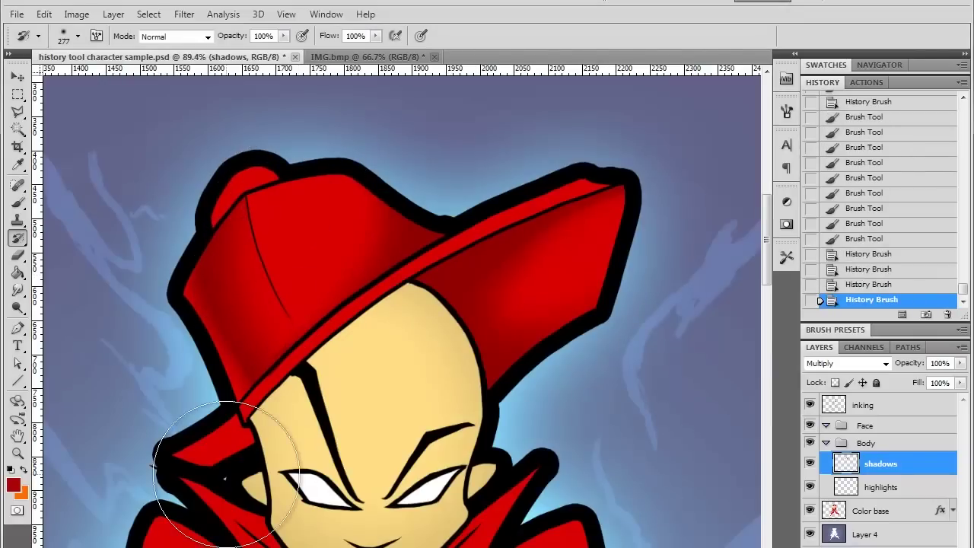
{"action": "left_click_drag", "start_coordinate": [308, 210], "coordinate": [306, 213]}
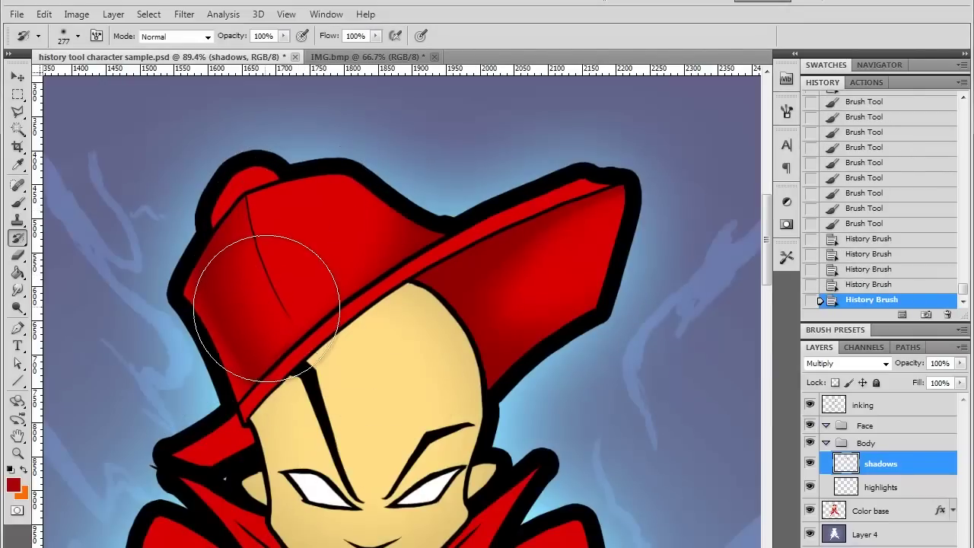
{"action": "left_click_drag", "start_coordinate": [267, 309], "coordinate": [253, 337]}
{"action": "mouse_move", "coordinate": [246, 504]}
{"action": "left_mouse_down"}
{"action": "mouse_move", "coordinate": [344, 547]}
{"action": "mouse_move", "coordinate": [233, 382]}
{"action": "mouse_move", "coordinate": [251, 387]}
{"action": "mouse_move", "coordinate": [219, 317]}
{"action": "mouse_move", "coordinate": [218, 281]}
{"action": "mouse_move", "coordinate": [246, 402]}
{"action": "mouse_move", "coordinate": [246, 283]}
{"action": "left_mouse_up"}
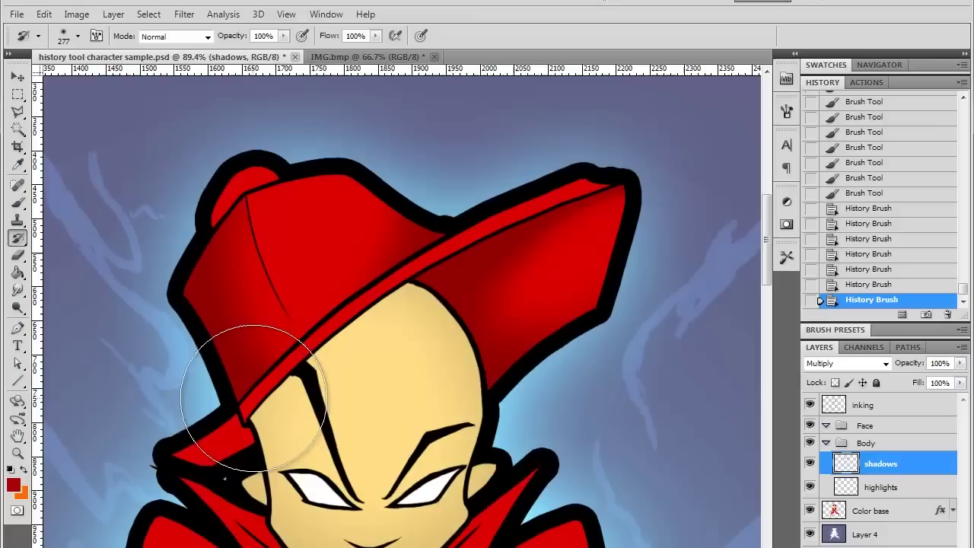
Step: Step back through the history to the state before the right crown shadow was painted
{"action": "key", "text": "ctrl+alt+z"}
{"action": "key", "text": "ctrl+alt+z"}
{"action": "key", "text": "ctrl+alt+z"}
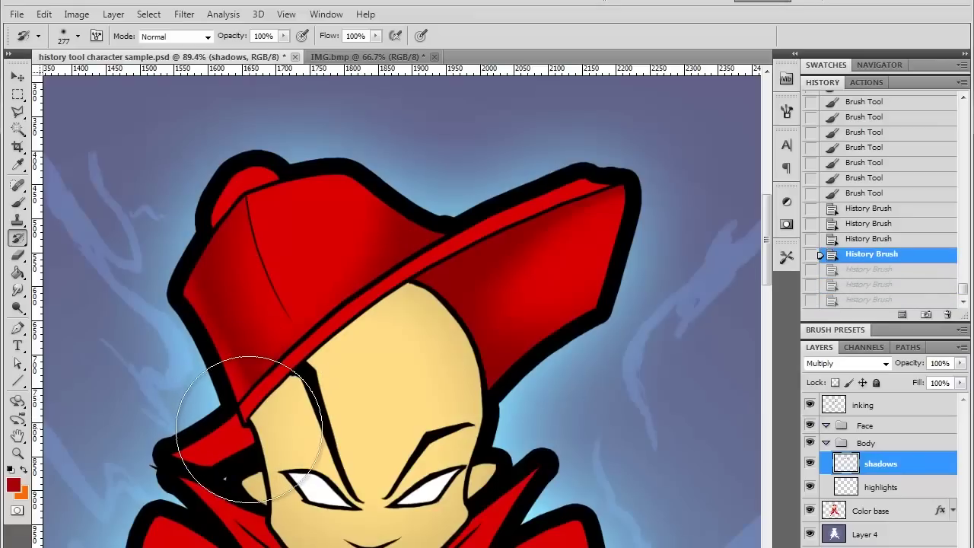
{"action": "key", "text": "ctrl+alt+z"}
{"action": "key", "text": "ctrl+alt+z"}
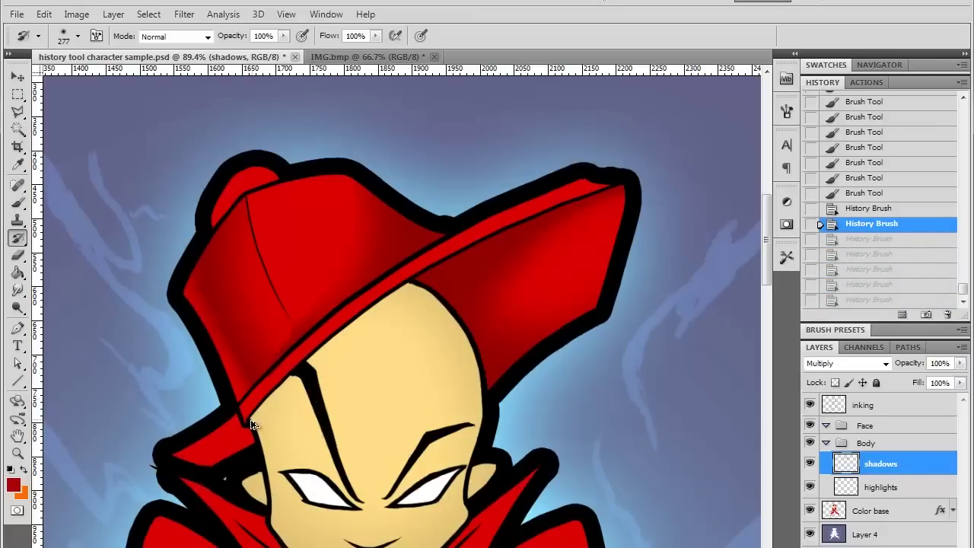
{"action": "key", "text": "ctrl+alt+z"}
{"action": "key", "text": "ctrl+alt+z"}
{"action": "key", "text": "ctrl+alt+z"}
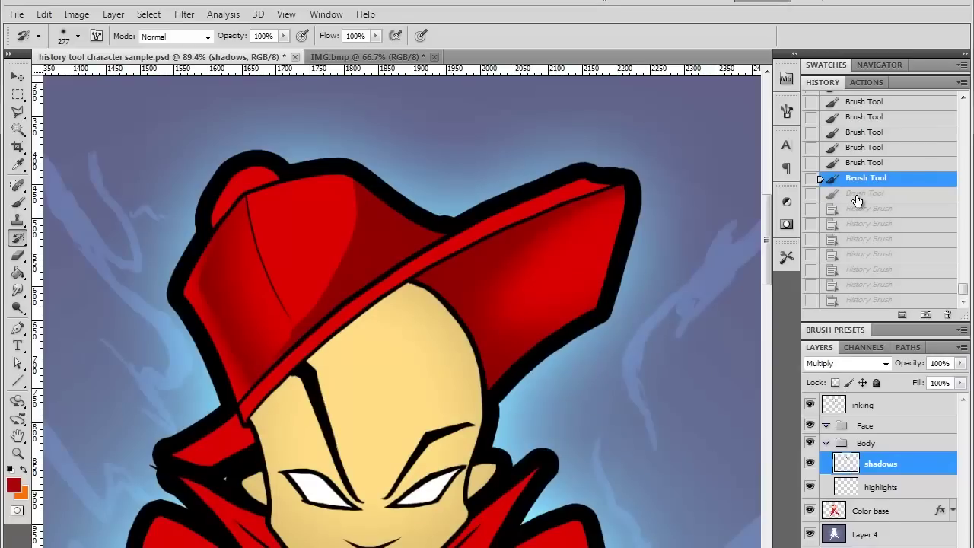
{"action": "key", "text": "ctrl+alt+z"}
{"action": "key", "text": "ctrl+alt+z"}
{"action": "key", "text": "ctrl+alt+z"}
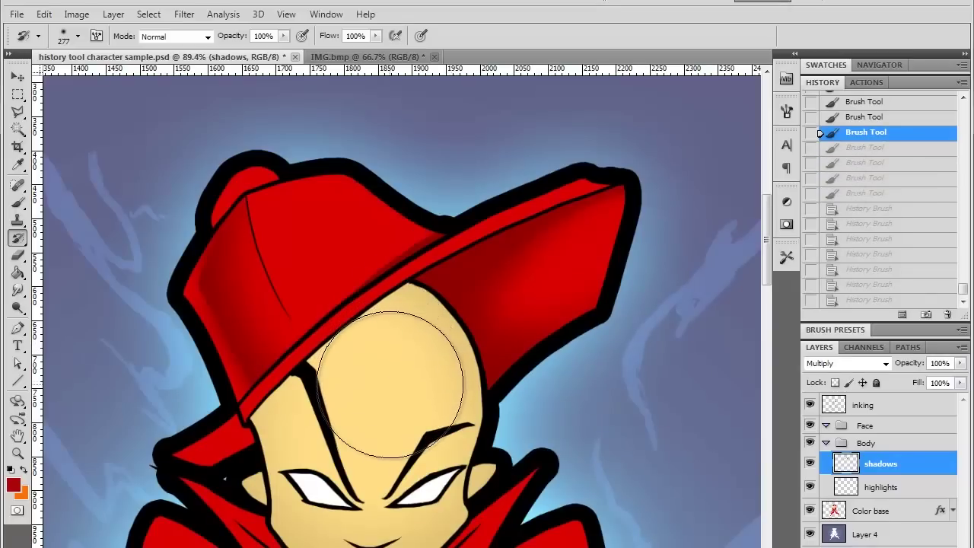
{"action": "key", "text": "ctrl+alt+z"}
{"action": "key", "text": "ctrl+alt+z"}
{"action": "key", "text": "ctrl+alt+z"}
{"action": "key", "text": "ctrl+alt+z"}
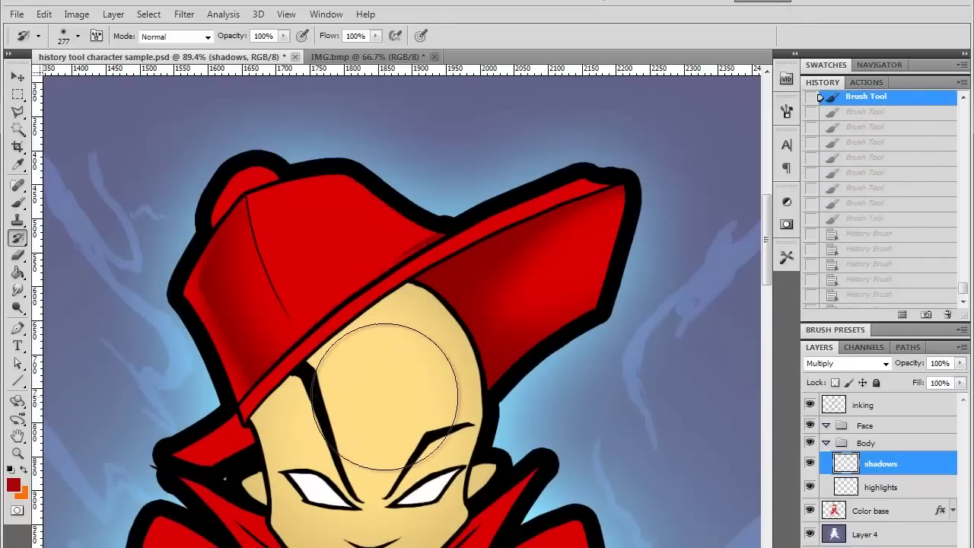
{"action": "left_click", "coordinate": [384, 395]}
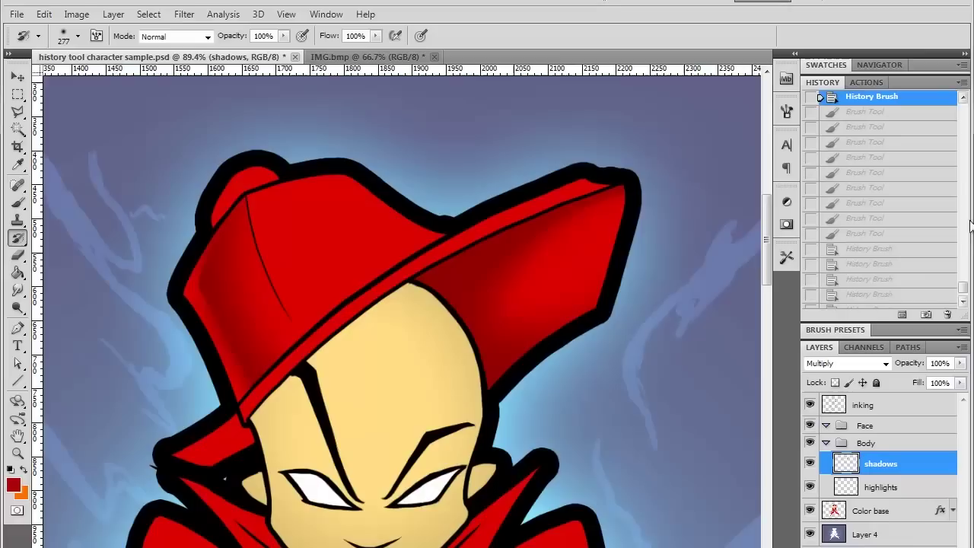
Step: Make the current history state the History Brush source and repaint dark red shadow on the crown's right side and along the brim seam
{"action": "scroll", "coordinate": [965, 287], "scroll_direction": "up", "scroll_amount": 3}
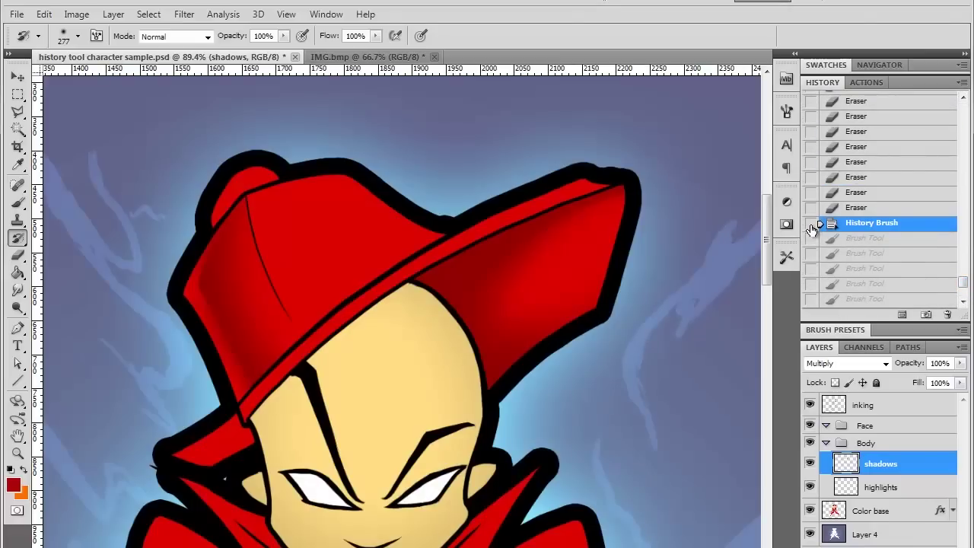
{"action": "key", "text": "b"}
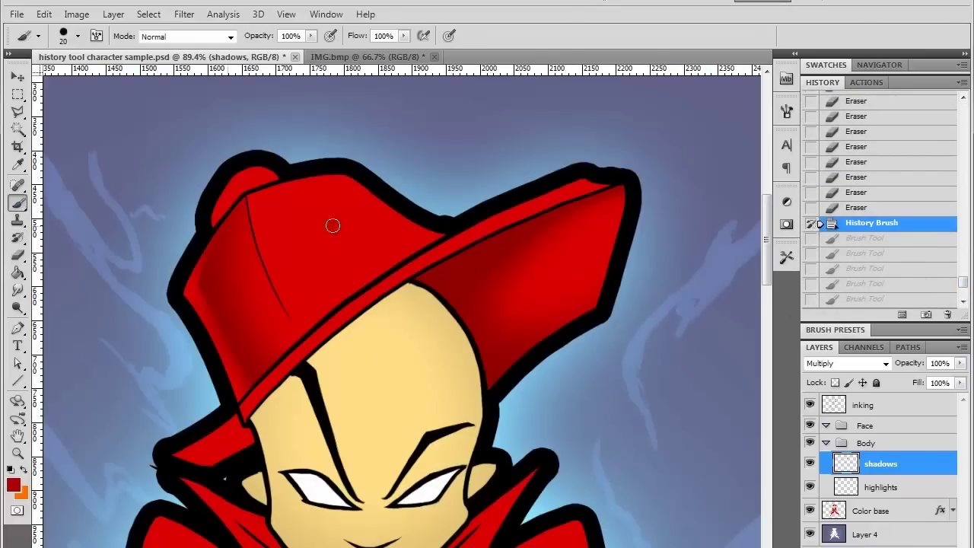
{"action": "mouse_move", "coordinate": [398, 256]}
{"action": "left_mouse_down"}
{"action": "mouse_move", "coordinate": [427, 242]}
{"action": "mouse_move", "coordinate": [395, 257]}
{"action": "left_mouse_up"}
{"action": "left_click_drag", "start_coordinate": [396, 257], "coordinate": [330, 302]}
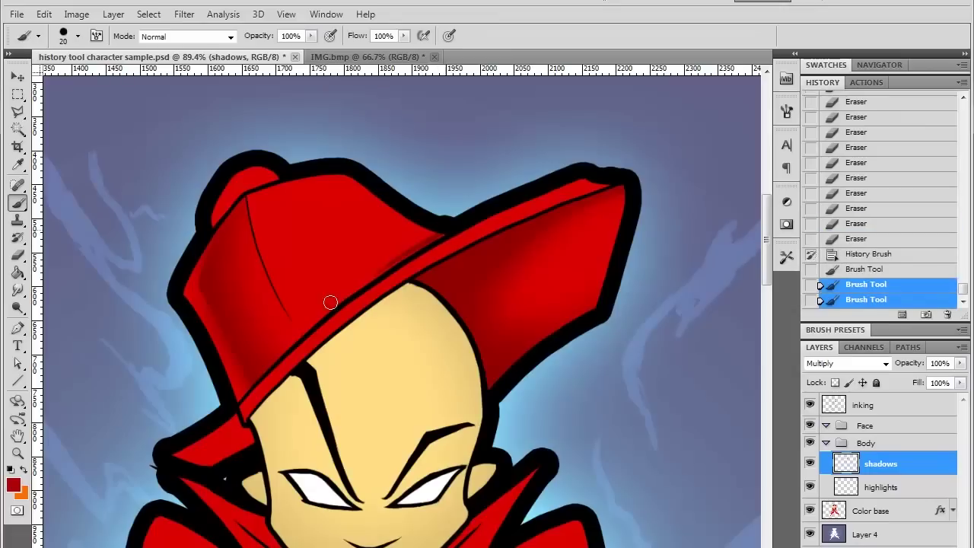
{"action": "left_click_drag", "start_coordinate": [417, 246], "coordinate": [339, 294]}
{"action": "left_click_drag", "start_coordinate": [396, 263], "coordinate": [351, 299]}
{"action": "mouse_move", "coordinate": [380, 268]}
{"action": "left_mouse_down"}
{"action": "mouse_move", "coordinate": [411, 243]}
{"action": "mouse_move", "coordinate": [391, 211]}
{"action": "mouse_move", "coordinate": [374, 276]}
{"action": "mouse_move", "coordinate": [371, 253]}
{"action": "left_mouse_up"}
{"action": "left_click_drag", "start_coordinate": [297, 336], "coordinate": [286, 348]}
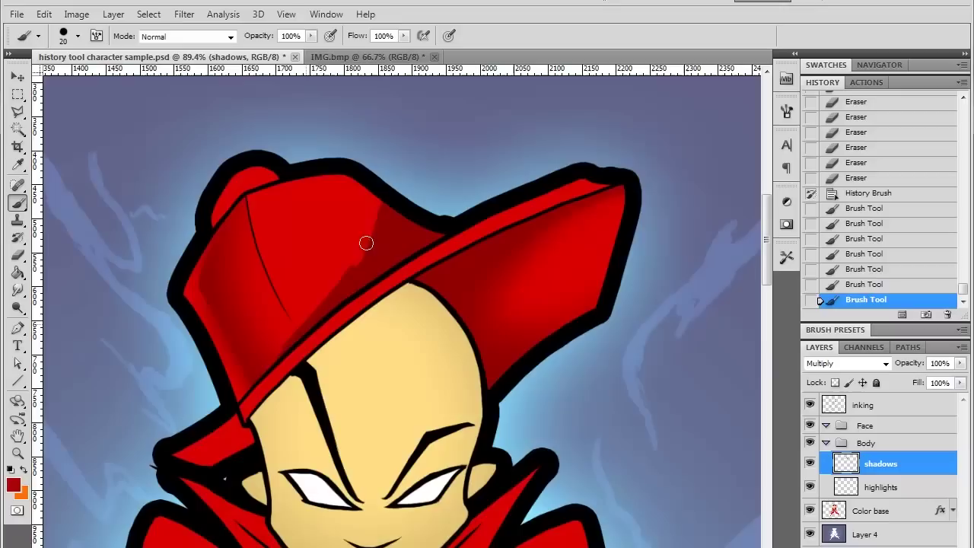
{"action": "mouse_move", "coordinate": [366, 243]}
{"action": "left_mouse_down"}
{"action": "mouse_move", "coordinate": [376, 225]}
{"action": "mouse_move", "coordinate": [347, 268]}
{"action": "left_mouse_up"}
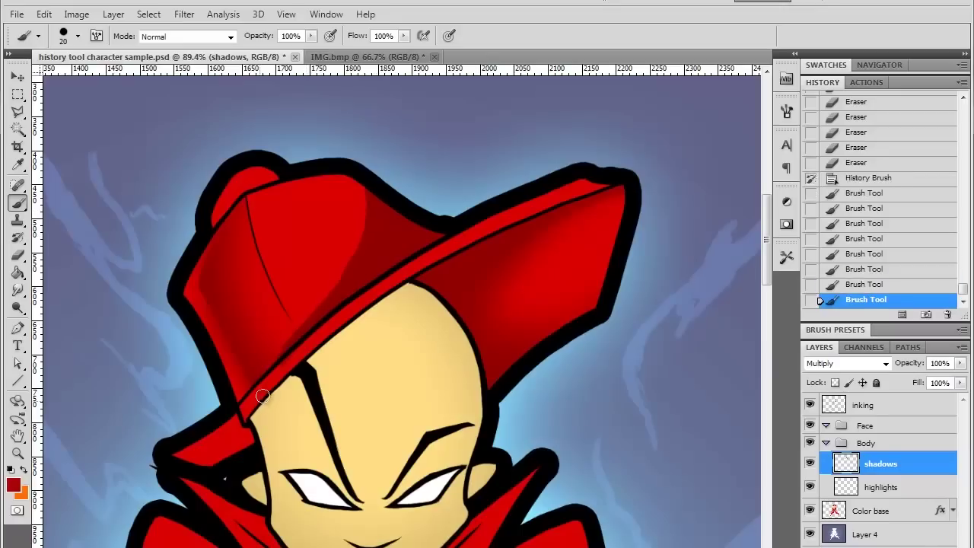
Step: Undo the last shadow stroke, repaint the shadow on the crown's right side, and fade it with the 277 px History Brush
{"action": "key", "text": "ctrl+z"}
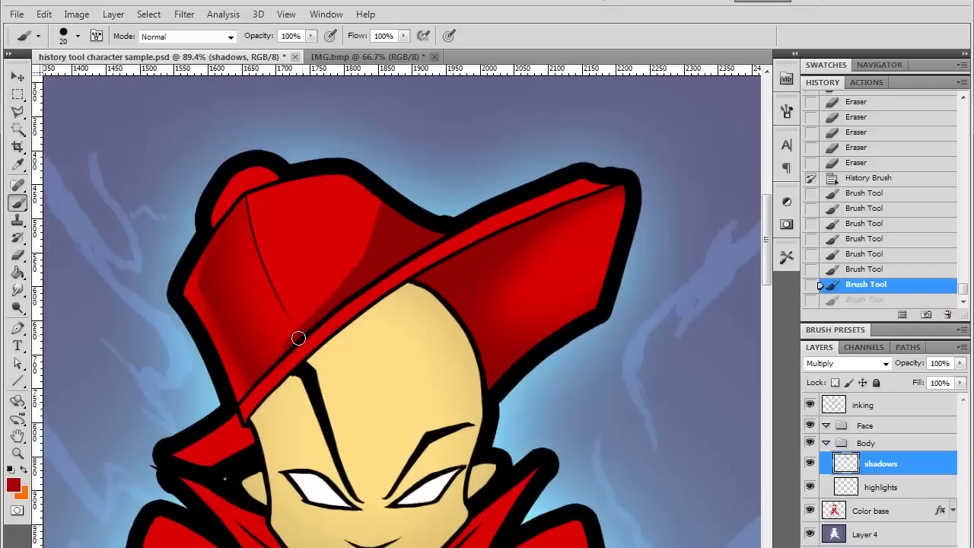
{"action": "mouse_move", "coordinate": [298, 338]}
{"action": "left_mouse_down"}
{"action": "mouse_move", "coordinate": [259, 376]}
{"action": "mouse_move", "coordinate": [306, 323]}
{"action": "mouse_move", "coordinate": [298, 337]}
{"action": "mouse_move", "coordinate": [374, 195]}
{"action": "mouse_move", "coordinate": [376, 220]}
{"action": "mouse_move", "coordinate": [373, 194]}
{"action": "mouse_move", "coordinate": [346, 286]}
{"action": "mouse_move", "coordinate": [201, 360]}
{"action": "left_mouse_up"}
{"action": "left_click", "coordinate": [19, 240]}
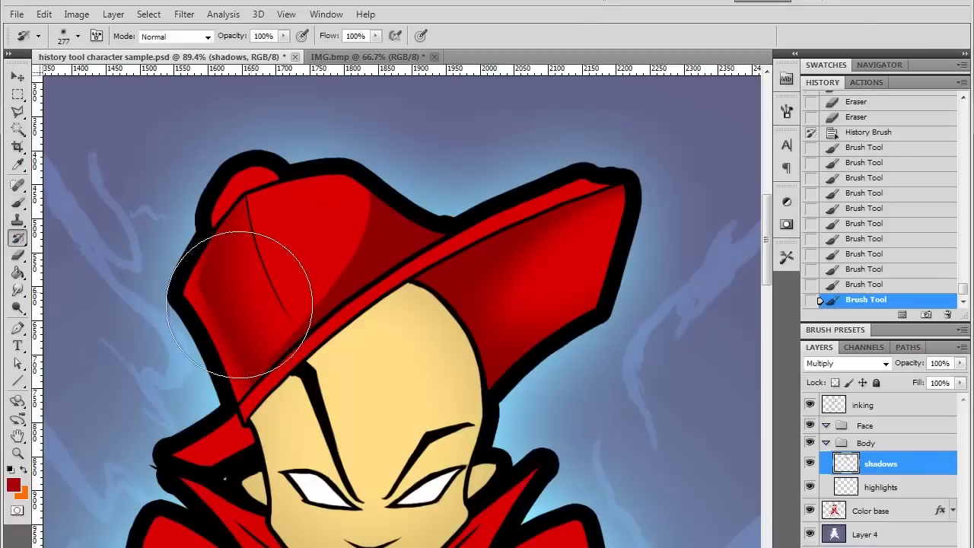
{"action": "mouse_move", "coordinate": [279, 237]}
{"action": "left_mouse_down"}
{"action": "mouse_move", "coordinate": [292, 228]}
{"action": "mouse_move", "coordinate": [248, 308]}
{"action": "mouse_move", "coordinate": [289, 254]}
{"action": "mouse_move", "coordinate": [294, 206]}
{"action": "mouse_move", "coordinate": [294, 297]}
{"action": "mouse_move", "coordinate": [299, 194]}
{"action": "mouse_move", "coordinate": [252, 309]}
{"action": "left_mouse_up"}
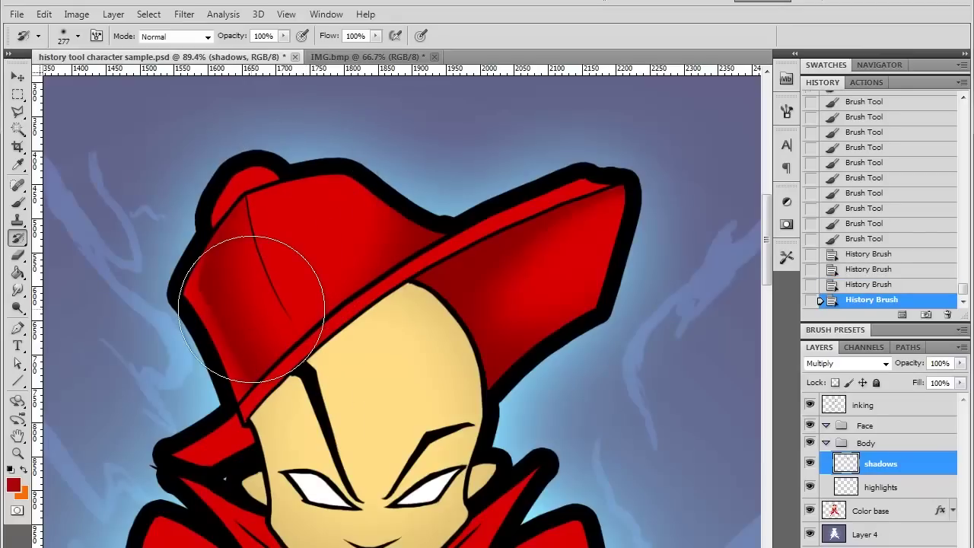
Step: Select the highlights layer, make orange the foreground colour for the Brush tool, and set the current history state as the History Brush source
{"action": "left_click_drag", "start_coordinate": [501, 343], "coordinate": [462, 307]}
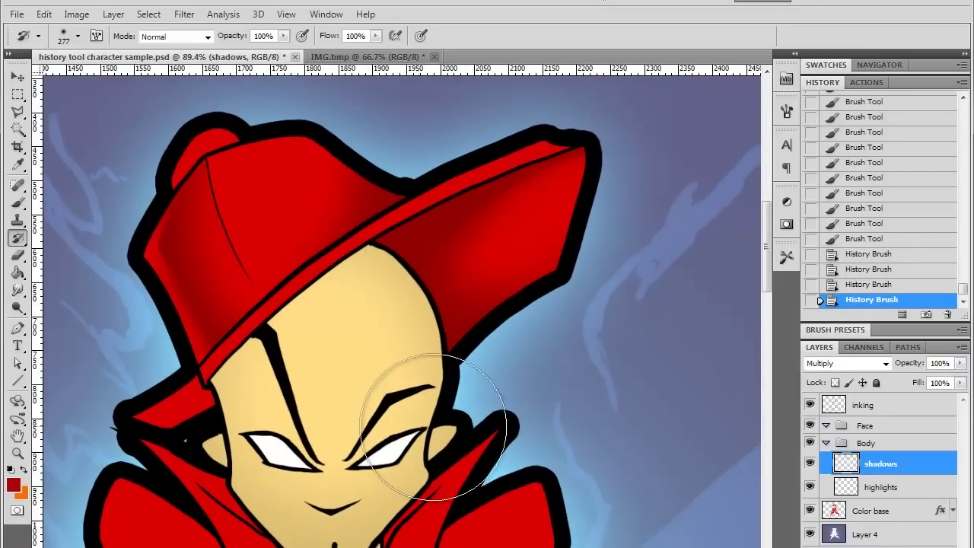
{"action": "left_click_drag", "start_coordinate": [434, 426], "coordinate": [481, 381]}
{"action": "left_click_drag", "start_coordinate": [444, 152], "coordinate": [469, 349]}
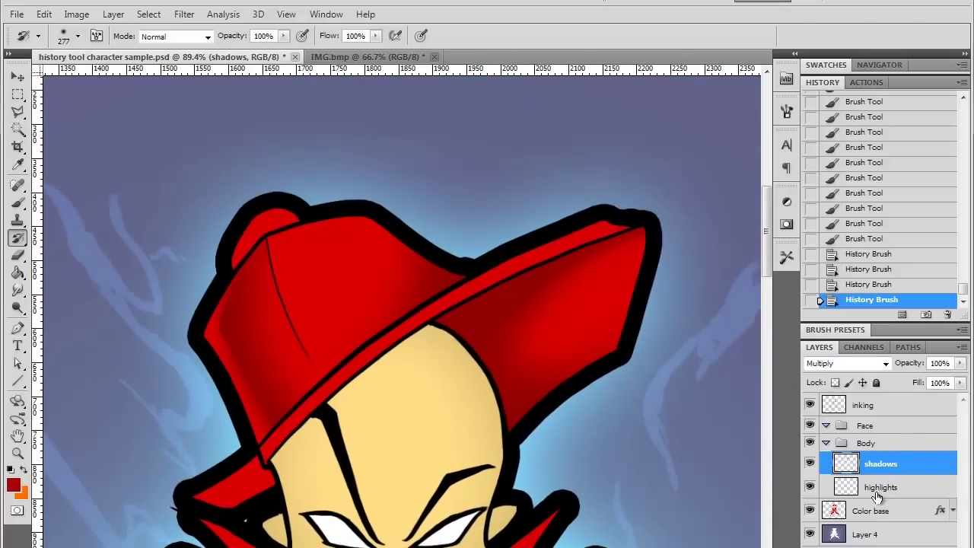
{"action": "left_click", "coordinate": [882, 491]}
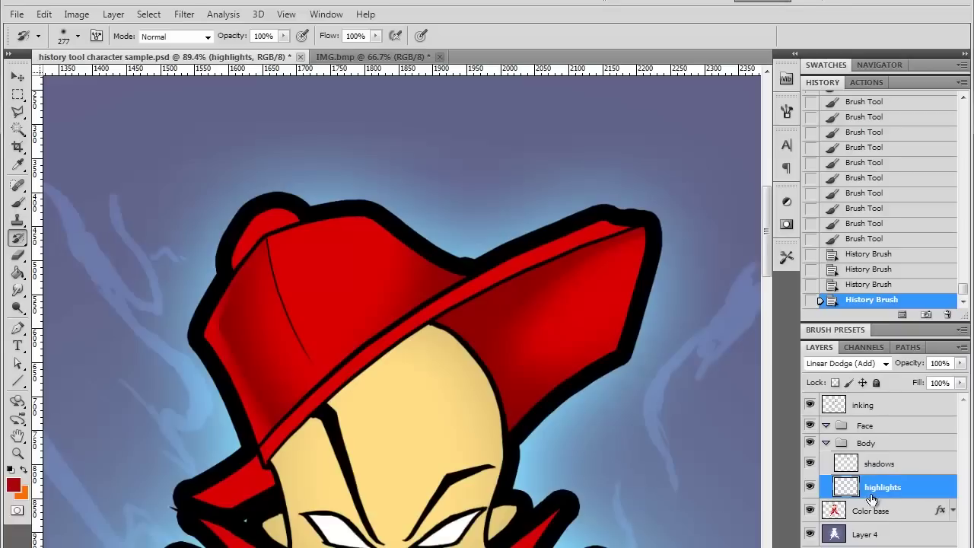
{"action": "left_click", "coordinate": [24, 468]}
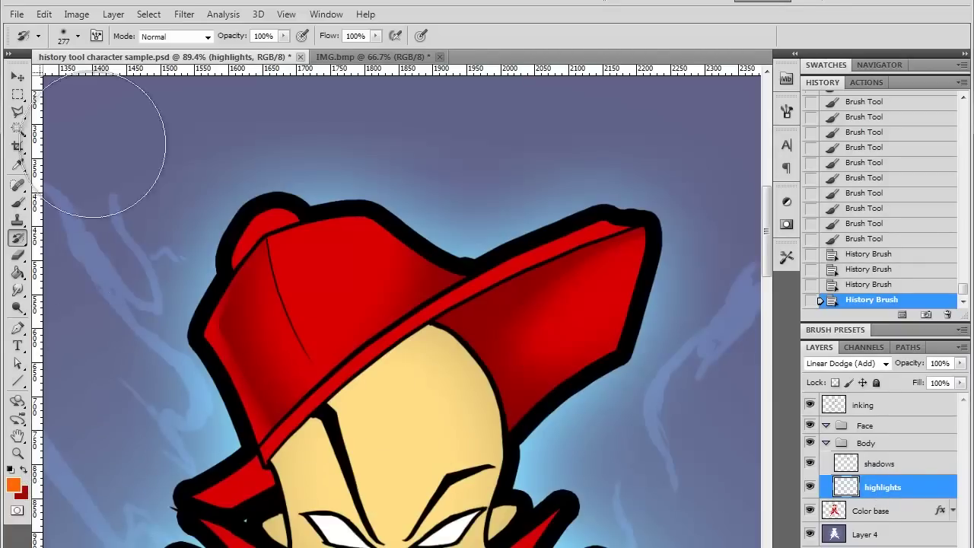
{"action": "left_click", "coordinate": [20, 203]}
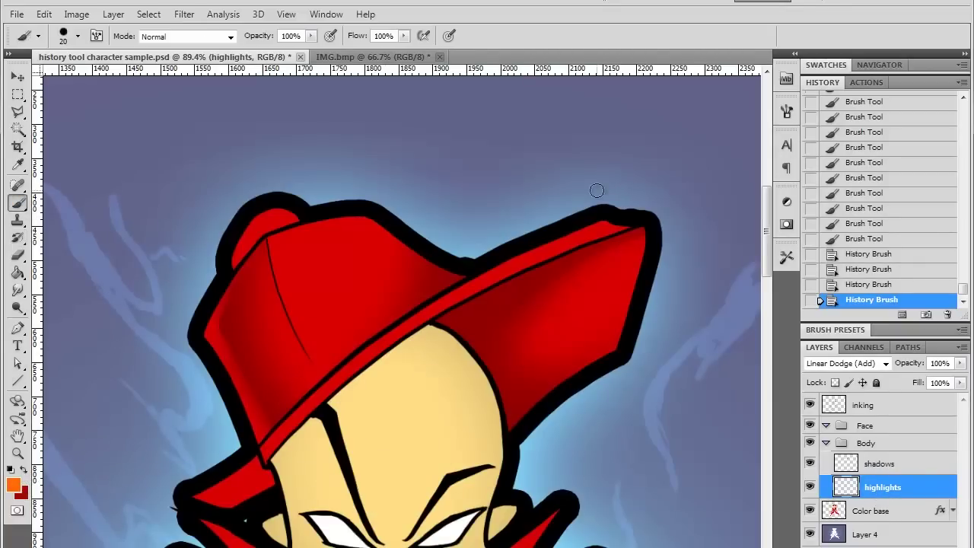
{"action": "left_click", "coordinate": [811, 302]}
Step: Paint an orange highlight along the crown's curved seam and top edge with the 20 px brush, filling the corner between them
{"action": "left_click_drag", "start_coordinate": [271, 242], "coordinate": [281, 278]}
{"action": "mouse_move", "coordinate": [282, 278]}
{"action": "left_mouse_down"}
{"action": "mouse_move", "coordinate": [270, 240]}
{"action": "mouse_move", "coordinate": [283, 293]}
{"action": "left_mouse_up"}
{"action": "mouse_move", "coordinate": [276, 267]}
{"action": "left_mouse_down"}
{"action": "mouse_move", "coordinate": [287, 306]}
{"action": "mouse_move", "coordinate": [280, 283]}
{"action": "left_mouse_up"}
{"action": "left_click_drag", "start_coordinate": [281, 287], "coordinate": [308, 350]}
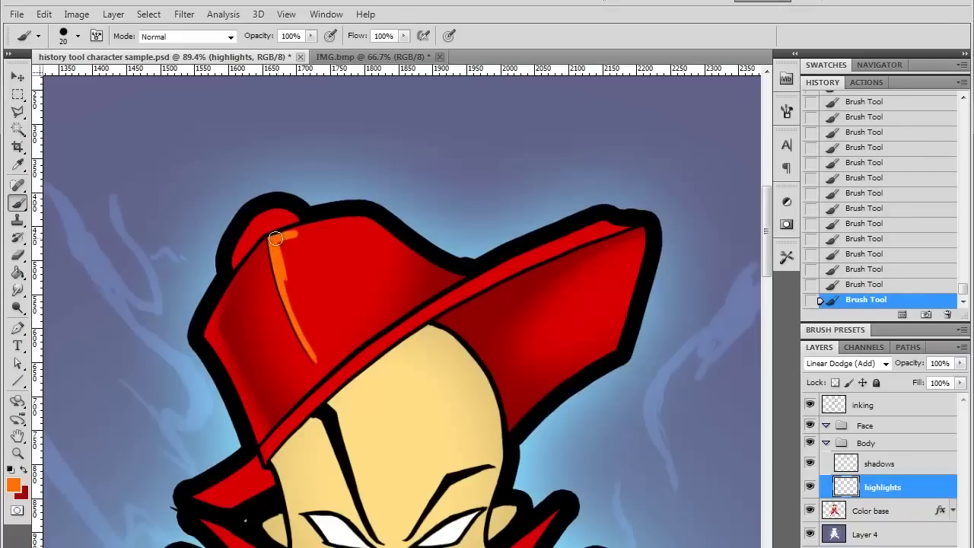
{"action": "left_click_drag", "start_coordinate": [275, 239], "coordinate": [362, 221]}
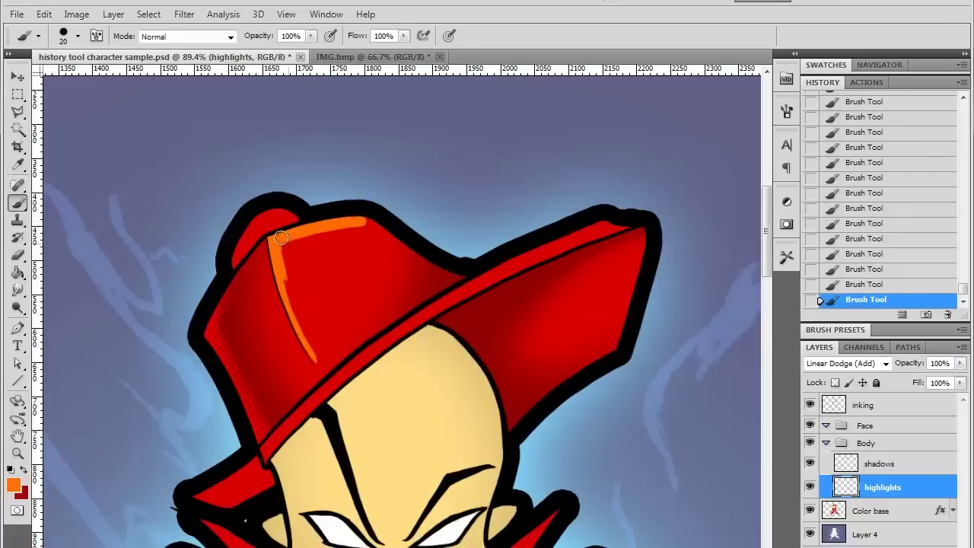
{"action": "mouse_move", "coordinate": [280, 238]}
{"action": "left_mouse_down"}
{"action": "mouse_move", "coordinate": [286, 283]}
{"action": "mouse_move", "coordinate": [301, 238]}
{"action": "mouse_move", "coordinate": [355, 220]}
{"action": "mouse_move", "coordinate": [299, 246]}
{"action": "mouse_move", "coordinate": [303, 273]}
{"action": "mouse_move", "coordinate": [287, 264]}
{"action": "mouse_move", "coordinate": [314, 354]}
{"action": "mouse_move", "coordinate": [303, 274]}
{"action": "left_mouse_up"}
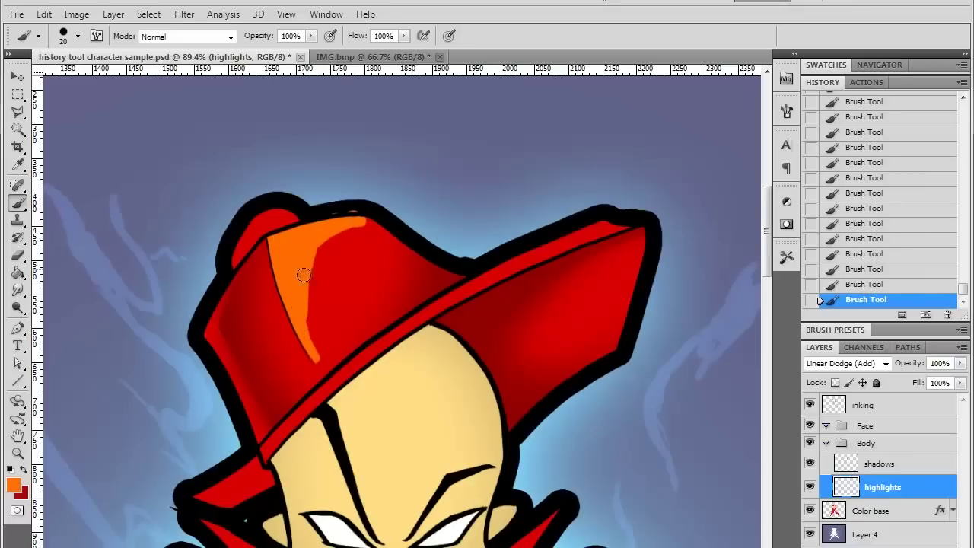
Step: Widen the orange highlight across the crown's front panel with a 50 px brush and erase the overspill on the outline
{"action": "right_click", "coordinate": [342, 272]}
{"action": "left_click_drag", "start_coordinate": [377, 296], "coordinate": [402, 300]}
{"action": "key", "text": "Return"}
{"action": "mouse_move", "coordinate": [322, 260]}
{"action": "left_mouse_down"}
{"action": "mouse_move", "coordinate": [361, 231]}
{"action": "mouse_move", "coordinate": [323, 265]}
{"action": "mouse_move", "coordinate": [311, 292]}
{"action": "mouse_move", "coordinate": [314, 326]}
{"action": "mouse_move", "coordinate": [323, 287]}
{"action": "mouse_move", "coordinate": [371, 238]}
{"action": "mouse_move", "coordinate": [338, 301]}
{"action": "mouse_move", "coordinate": [352, 250]}
{"action": "left_mouse_up"}
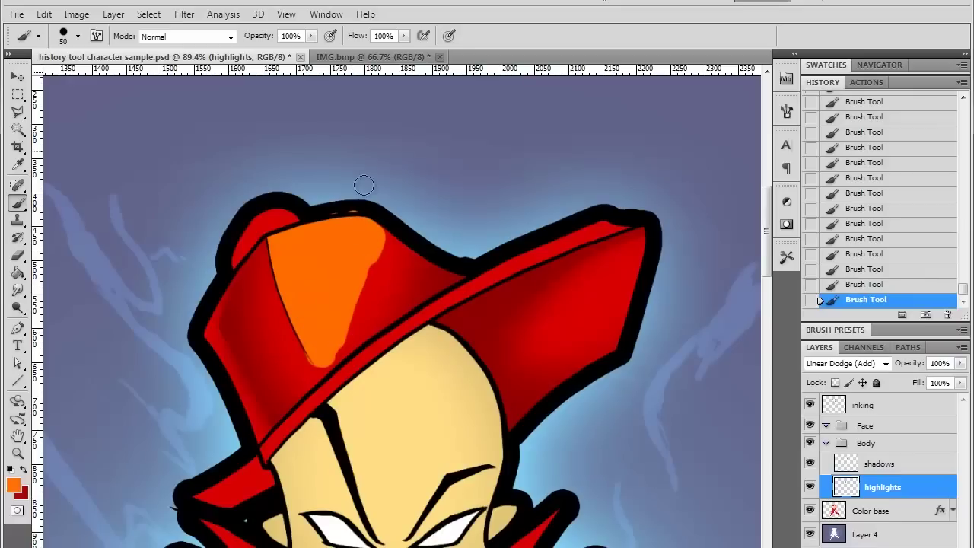
{"action": "mouse_move", "coordinate": [363, 184]}
{"action": "left_mouse_down"}
{"action": "mouse_move", "coordinate": [338, 204]}
{"action": "mouse_move", "coordinate": [374, 210]}
{"action": "left_mouse_up"}
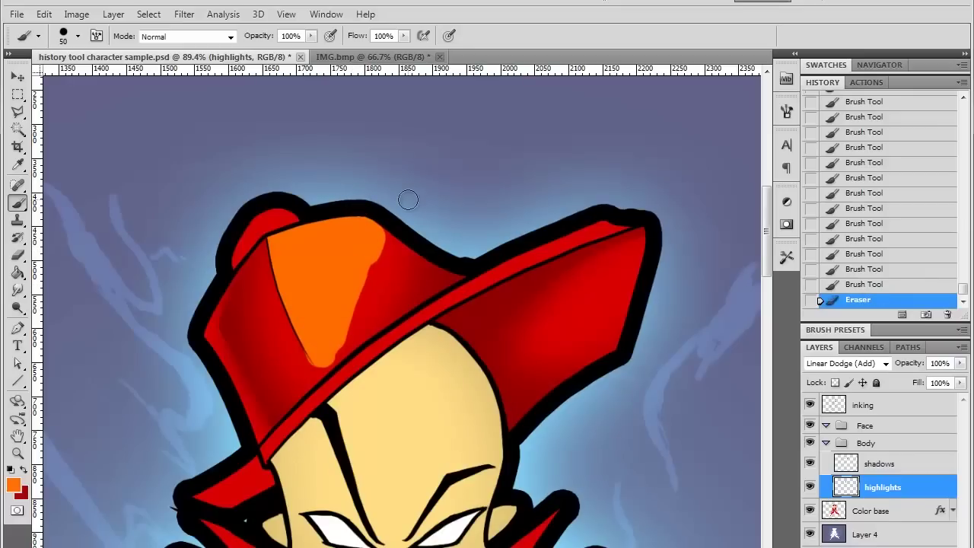
{"action": "left_click_drag", "start_coordinate": [304, 368], "coordinate": [301, 359]}
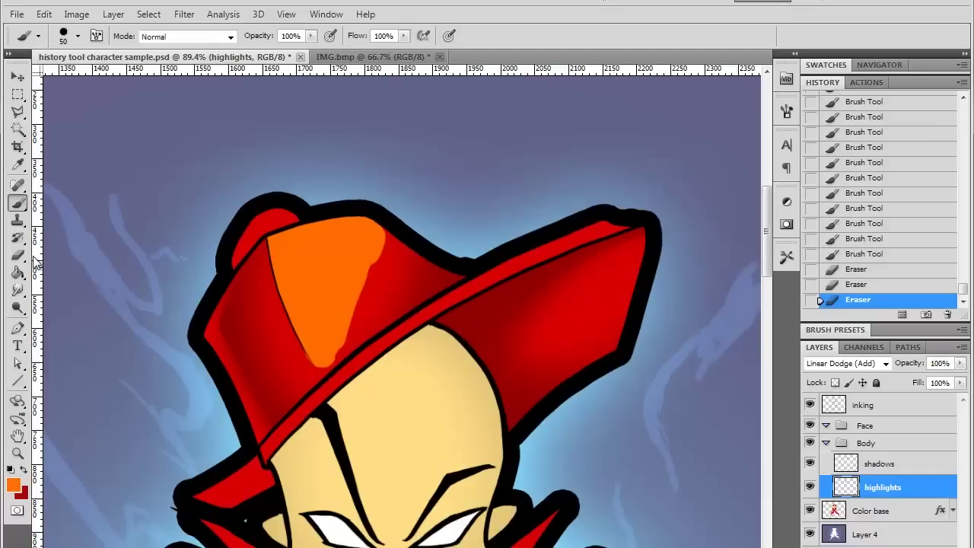
Step: Fade the right side of the orange crown highlight into the red with the History Brush at 277 px
{"action": "key", "text": "y"}
{"action": "mouse_move", "coordinate": [449, 306]}
{"action": "left_mouse_down"}
{"action": "mouse_move", "coordinate": [430, 313]}
{"action": "mouse_move", "coordinate": [411, 370]}
{"action": "left_mouse_up"}
{"action": "mouse_move", "coordinate": [430, 326]}
{"action": "left_mouse_down"}
{"action": "mouse_move", "coordinate": [413, 311]}
{"action": "mouse_move", "coordinate": [432, 303]}
{"action": "left_mouse_up"}
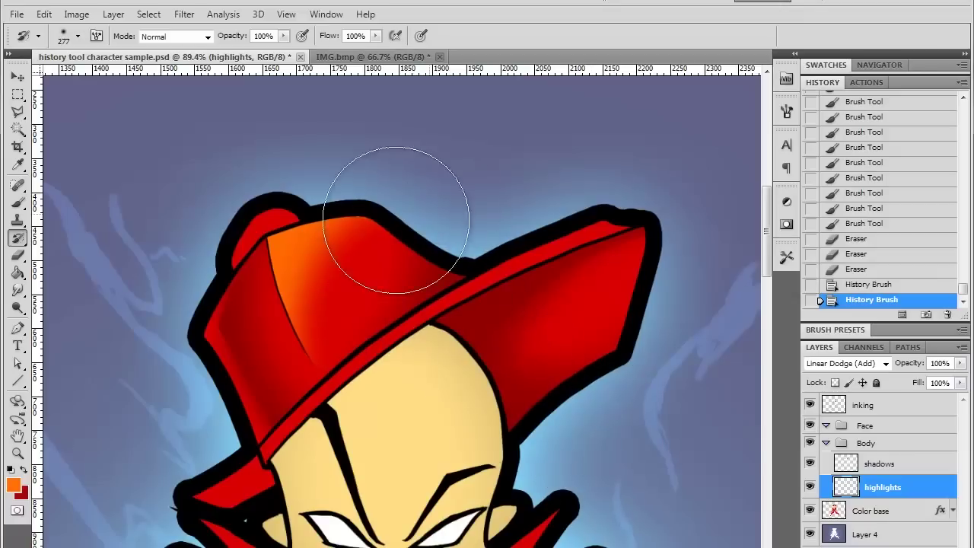
Step: Make the current state the History Brush source and paint more orange along the crown seam with a 21 px brush
{"action": "key", "text": "b"}
{"action": "left_click", "coordinate": [810, 301]}
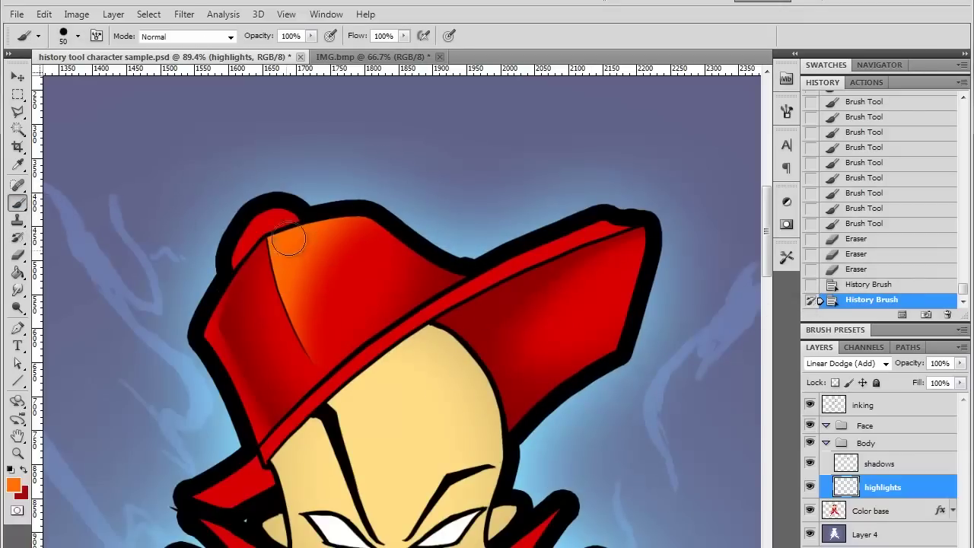
{"action": "right_click", "coordinate": [383, 275]}
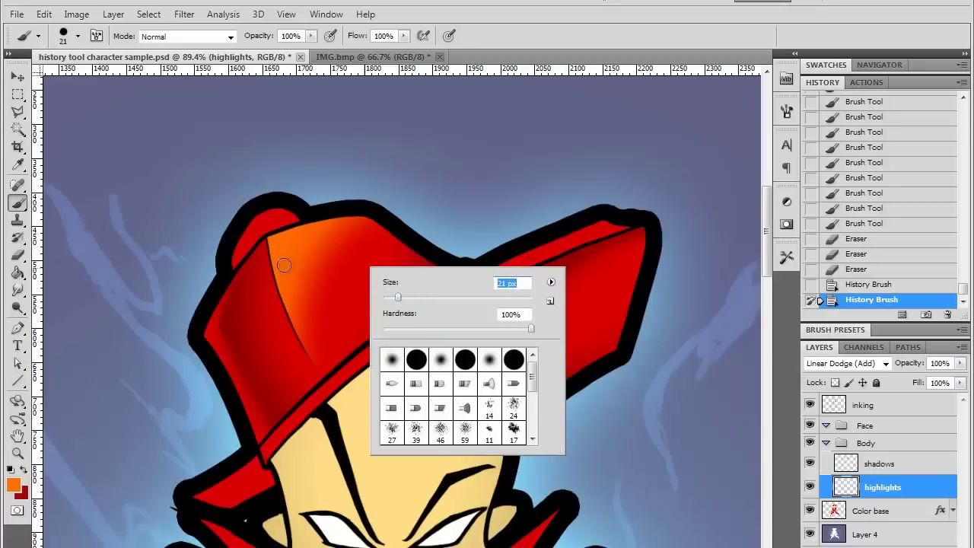
{"action": "left_click_drag", "start_coordinate": [274, 242], "coordinate": [275, 248]}
{"action": "left_click_drag", "start_coordinate": [288, 301], "coordinate": [298, 334]}
{"action": "mouse_move", "coordinate": [298, 333]}
{"action": "left_mouse_down"}
{"action": "mouse_move", "coordinate": [273, 257]}
{"action": "mouse_move", "coordinate": [300, 336]}
{"action": "left_mouse_up"}
{"action": "mouse_move", "coordinate": [300, 335]}
{"action": "left_mouse_down"}
{"action": "mouse_move", "coordinate": [282, 286]}
{"action": "mouse_move", "coordinate": [310, 362]}
{"action": "mouse_move", "coordinate": [293, 322]}
{"action": "mouse_move", "coordinate": [331, 383]}
{"action": "left_mouse_up"}
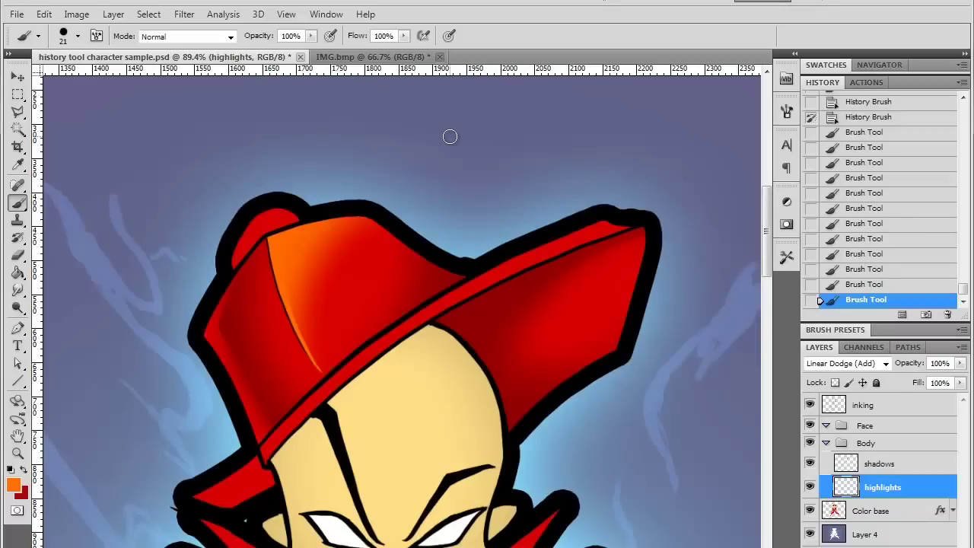
Step: Soften the added seam highlight with the 277 px History Brush, undoing and redoing the stroke to compare
{"action": "left_click", "coordinate": [18, 238]}
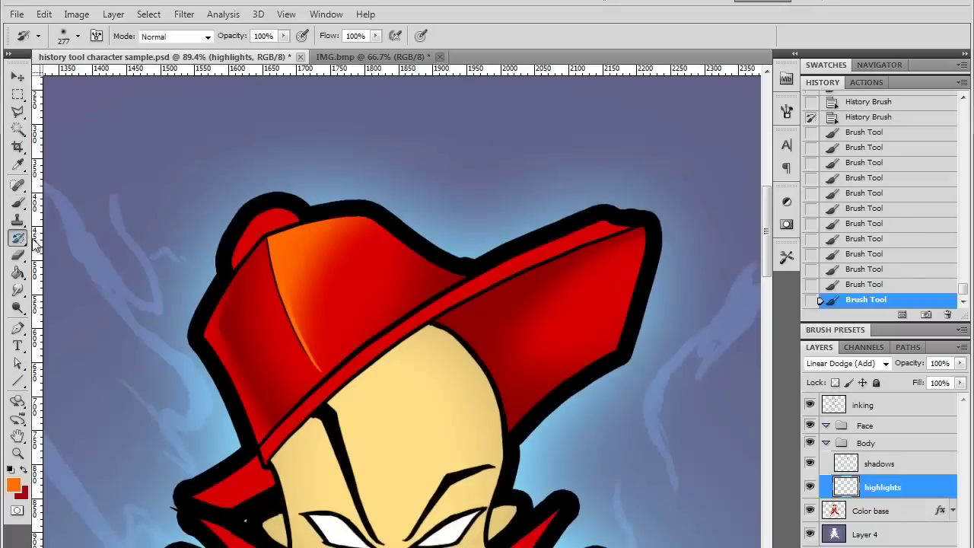
{"action": "left_click", "coordinate": [401, 378]}
{"action": "key", "text": "ctrl+z"}
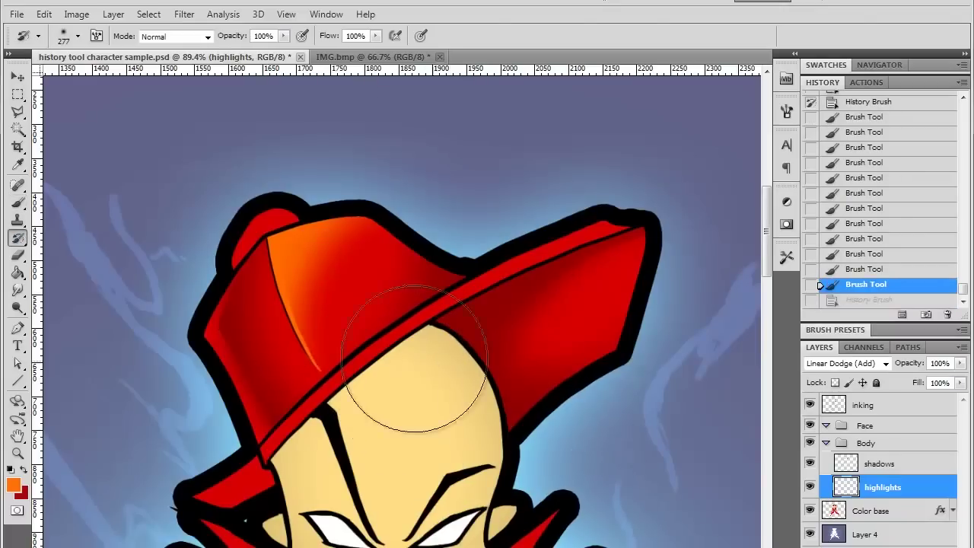
{"action": "key", "text": "ctrl+z"}
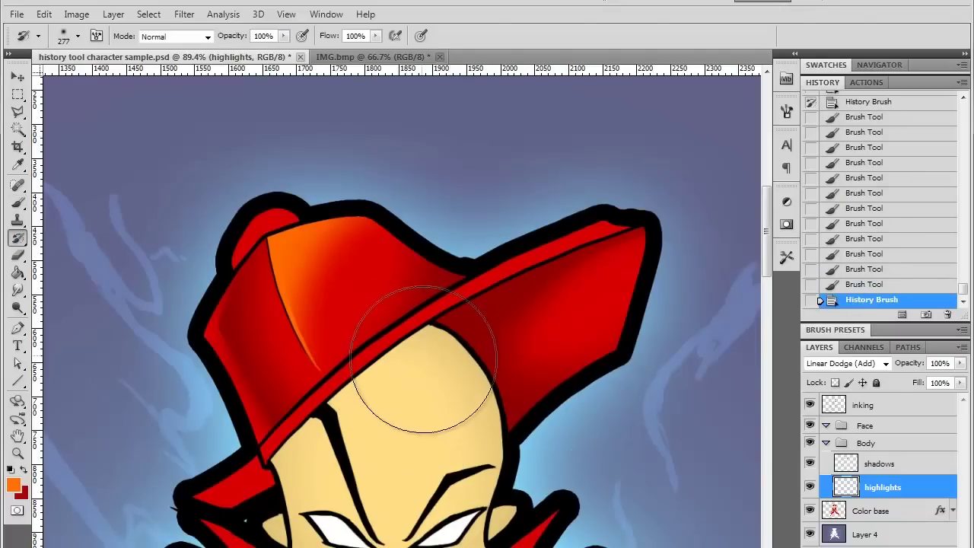
Step: Make the current state the History Brush source and paint an orange highlight along the crown's left edge with the 21 px brush
{"action": "left_click", "coordinate": [18, 201]}
{"action": "left_click", "coordinate": [810, 300]}
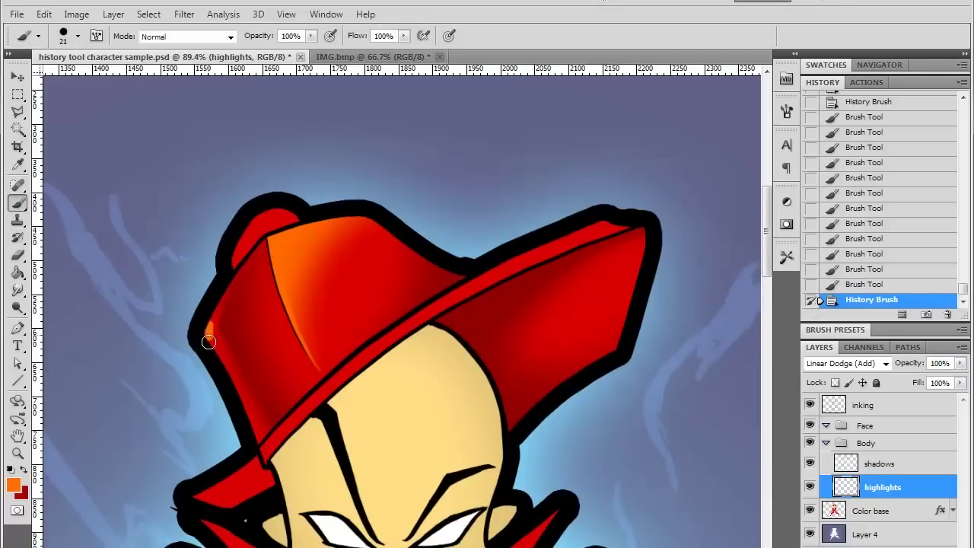
{"action": "mouse_move", "coordinate": [212, 318]}
{"action": "left_mouse_down"}
{"action": "mouse_move", "coordinate": [219, 305]}
{"action": "mouse_move", "coordinate": [211, 323]}
{"action": "left_mouse_up"}
{"action": "mouse_move", "coordinate": [221, 306]}
{"action": "left_mouse_down"}
{"action": "mouse_move", "coordinate": [209, 326]}
{"action": "mouse_move", "coordinate": [242, 266]}
{"action": "mouse_move", "coordinate": [225, 359]}
{"action": "mouse_move", "coordinate": [219, 342]}
{"action": "left_mouse_up"}
{"action": "left_click_drag", "start_coordinate": [235, 379], "coordinate": [211, 327]}
{"action": "left_click_drag", "start_coordinate": [242, 390], "coordinate": [213, 342]}
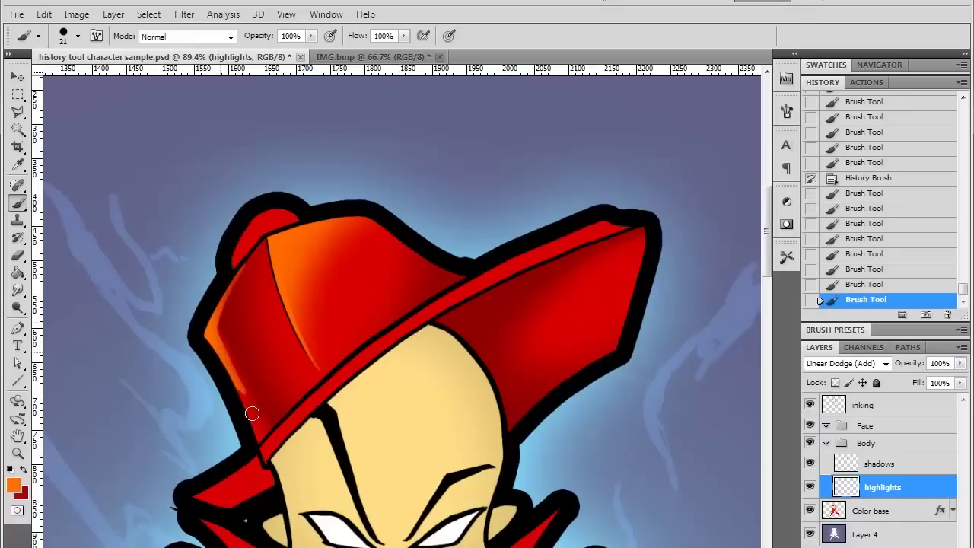
{"action": "mouse_move", "coordinate": [252, 413]}
{"action": "left_mouse_down"}
{"action": "mouse_move", "coordinate": [262, 457]}
{"action": "mouse_move", "coordinate": [224, 354]}
{"action": "mouse_move", "coordinate": [265, 435]}
{"action": "mouse_move", "coordinate": [235, 376]}
{"action": "left_mouse_up"}
{"action": "mouse_move", "coordinate": [213, 331]}
{"action": "left_mouse_down"}
{"action": "mouse_move", "coordinate": [249, 397]}
{"action": "mouse_move", "coordinate": [269, 409]}
{"action": "left_mouse_up"}
Step: Paint orange over the lower left part of the brim's narrow band, from its left tip to above the forehead
{"action": "mouse_move", "coordinate": [267, 448]}
{"action": "left_mouse_down"}
{"action": "mouse_move", "coordinate": [294, 403]}
{"action": "mouse_move", "coordinate": [266, 452]}
{"action": "mouse_move", "coordinate": [316, 396]}
{"action": "left_mouse_up"}
{"action": "left_click_drag", "start_coordinate": [287, 420], "coordinate": [333, 378]}
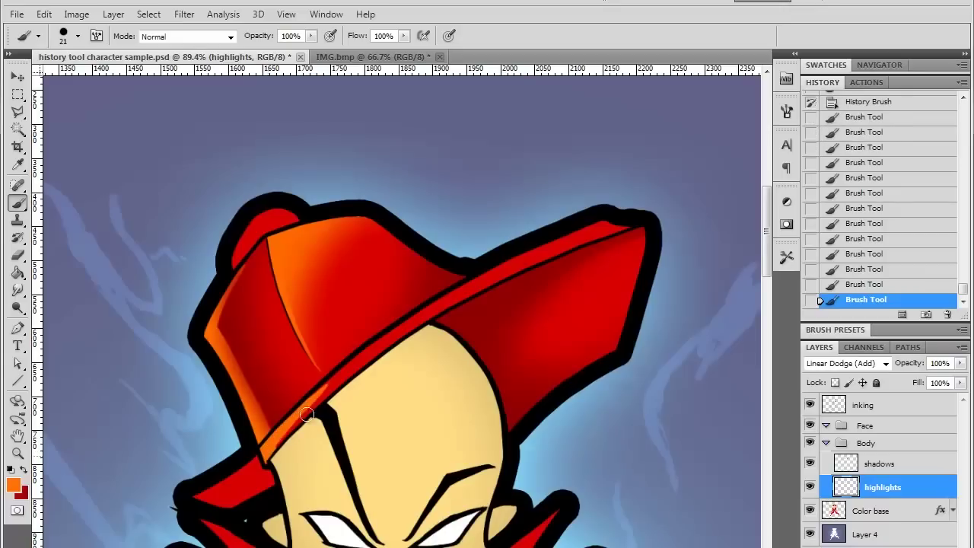
{"action": "left_click_drag", "start_coordinate": [276, 447], "coordinate": [323, 395]}
{"action": "mouse_move", "coordinate": [271, 450]}
{"action": "left_mouse_down"}
{"action": "mouse_move", "coordinate": [362, 356]}
{"action": "mouse_move", "coordinate": [322, 393]}
{"action": "left_mouse_up"}
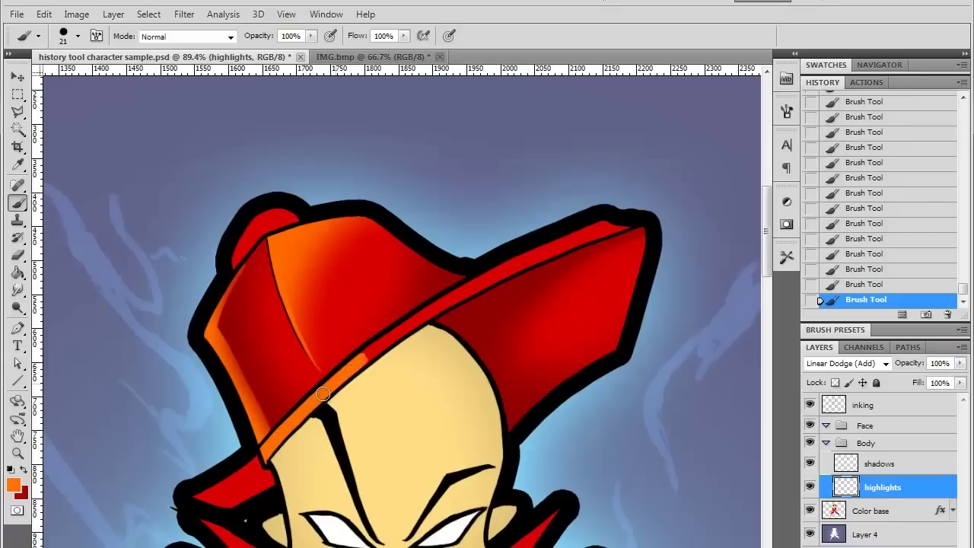
Step: Fade the left crown edge and lower brim band highlights into the red with the 277 px History Brush
{"action": "left_click", "coordinate": [17, 236]}
{"action": "mouse_move", "coordinate": [391, 294]}
{"action": "left_mouse_down"}
{"action": "mouse_move", "coordinate": [403, 305]}
{"action": "mouse_move", "coordinate": [364, 280]}
{"action": "mouse_move", "coordinate": [325, 337]}
{"action": "mouse_move", "coordinate": [337, 343]}
{"action": "mouse_move", "coordinate": [321, 300]}
{"action": "mouse_move", "coordinate": [302, 308]}
{"action": "mouse_move", "coordinate": [322, 282]}
{"action": "mouse_move", "coordinate": [322, 213]}
{"action": "left_mouse_up"}
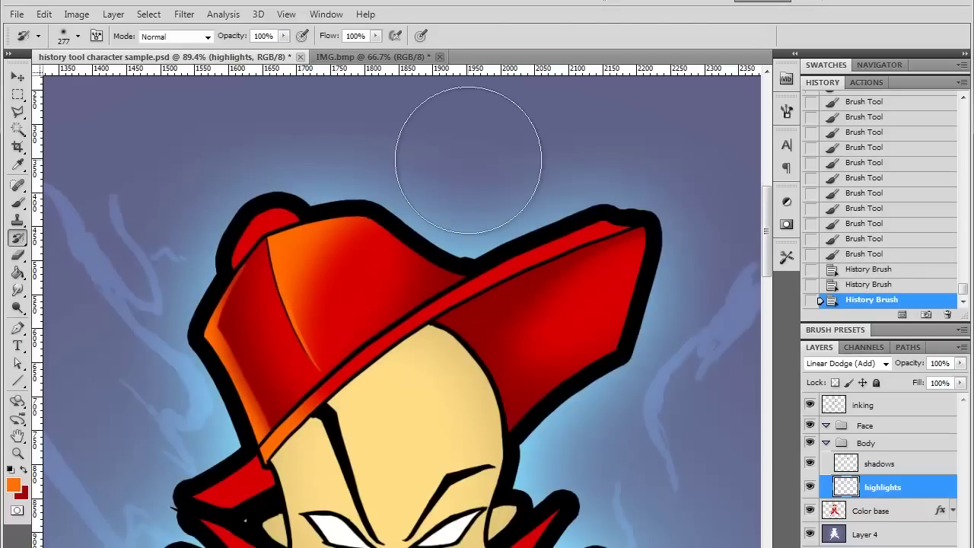
{"action": "left_click_drag", "start_coordinate": [341, 415], "coordinate": [355, 394]}
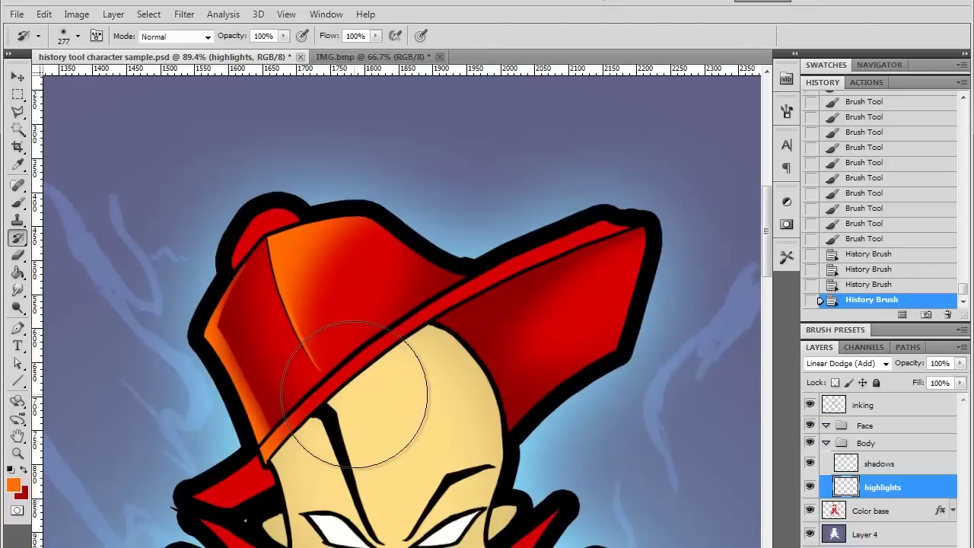
Step: Paint orange along the upper right part of the brim's narrow band, from its tip down toward the forehead, with the 21 px brush
{"action": "left_click", "coordinate": [17, 201]}
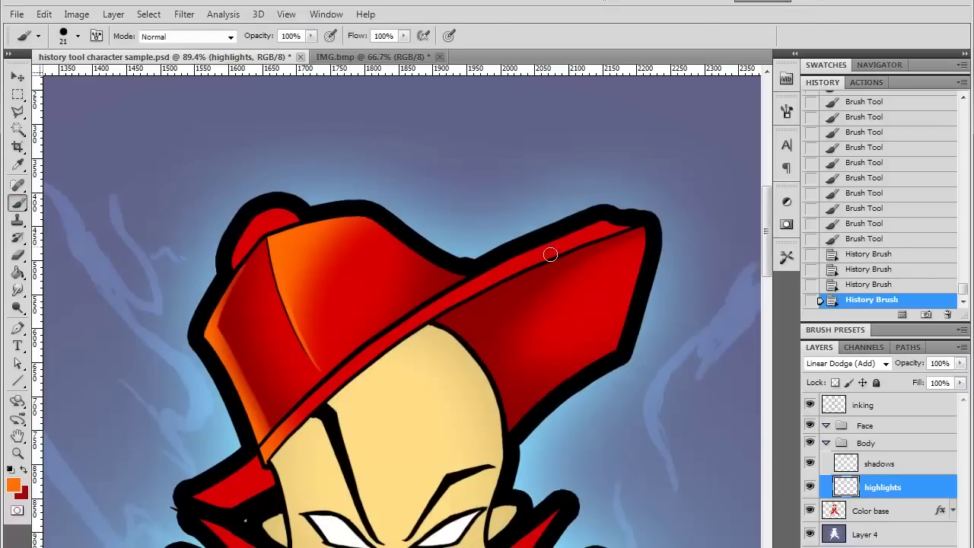
{"action": "left_click_drag", "start_coordinate": [606, 225], "coordinate": [536, 248]}
{"action": "mouse_move", "coordinate": [500, 267]}
{"action": "left_mouse_down"}
{"action": "mouse_move", "coordinate": [619, 224]}
{"action": "mouse_move", "coordinate": [495, 269]}
{"action": "left_mouse_up"}
{"action": "mouse_move", "coordinate": [532, 257]}
{"action": "left_mouse_down"}
{"action": "mouse_move", "coordinate": [610, 232]}
{"action": "mouse_move", "coordinate": [496, 271]}
{"action": "left_mouse_up"}
{"action": "left_click_drag", "start_coordinate": [576, 242], "coordinate": [448, 303]}
{"action": "mouse_move", "coordinate": [517, 265]}
{"action": "left_mouse_down"}
{"action": "mouse_move", "coordinate": [482, 287]}
{"action": "mouse_move", "coordinate": [528, 259]}
{"action": "left_mouse_up"}
{"action": "mouse_move", "coordinate": [528, 260]}
{"action": "left_mouse_down"}
{"action": "mouse_move", "coordinate": [425, 310]}
{"action": "mouse_move", "coordinate": [433, 309]}
{"action": "mouse_move", "coordinate": [402, 337]}
{"action": "mouse_move", "coordinate": [516, 261]}
{"action": "mouse_move", "coordinate": [465, 284]}
{"action": "left_mouse_up"}
{"action": "mouse_move", "coordinate": [464, 285]}
{"action": "left_mouse_down"}
{"action": "mouse_move", "coordinate": [525, 257]}
{"action": "mouse_move", "coordinate": [536, 263]}
{"action": "left_mouse_up"}
{"action": "left_click_drag", "start_coordinate": [385, 338], "coordinate": [411, 317]}
{"action": "mouse_move", "coordinate": [411, 317]}
{"action": "left_mouse_down"}
{"action": "mouse_move", "coordinate": [421, 311]}
{"action": "mouse_move", "coordinate": [391, 341]}
{"action": "mouse_move", "coordinate": [434, 347]}
{"action": "left_mouse_up"}
Step: Enlarge the History Brush to 442 px and fade the lower end of the upper right brim band highlight
{"action": "left_click", "coordinate": [21, 237]}
{"action": "right_click", "coordinate": [522, 346]}
{"action": "left_click_drag", "start_coordinate": [670, 423], "coordinate": [683, 423]}
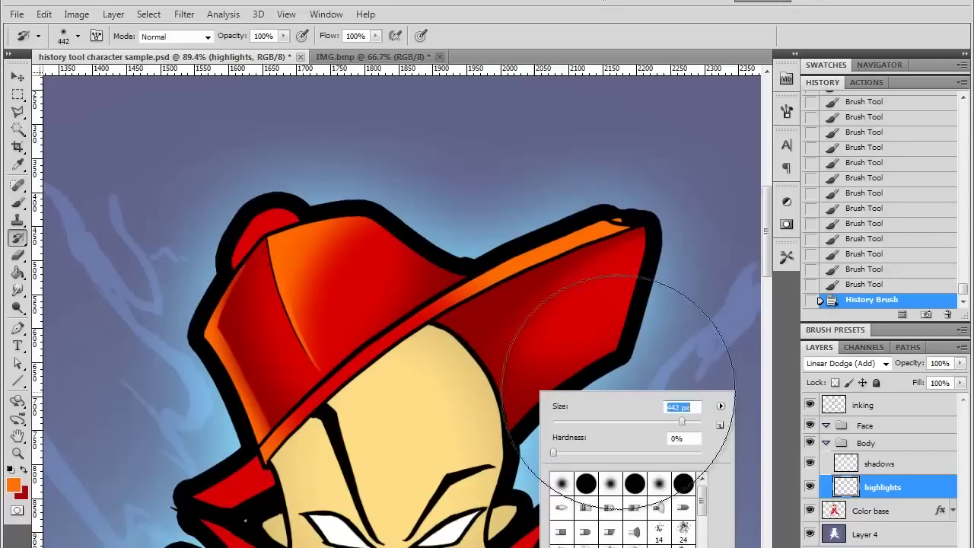
{"action": "left_click_drag", "start_coordinate": [519, 359], "coordinate": [572, 396]}
{"action": "left_click_drag", "start_coordinate": [498, 360], "coordinate": [509, 397]}
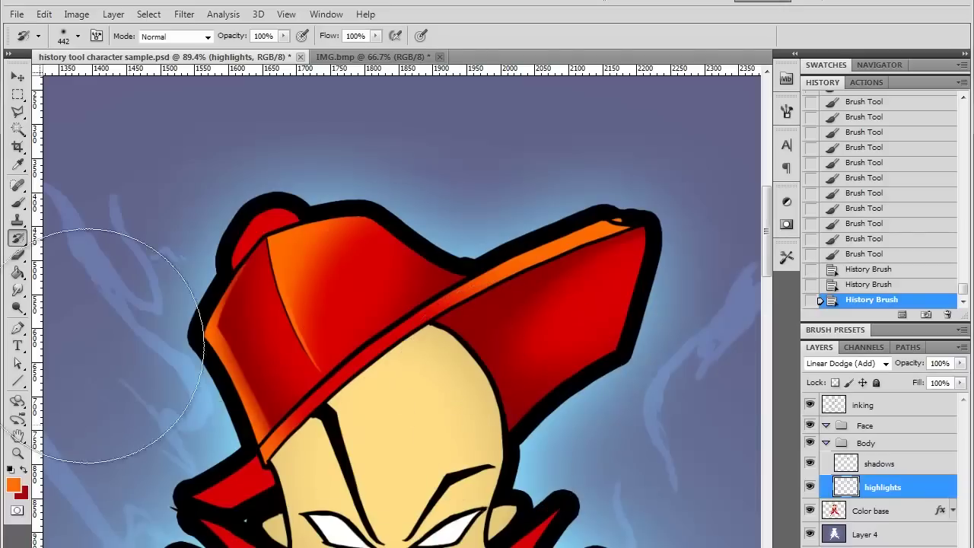
Step: Paint an orange highlight along the outer right edge of the brim's underside with the 21 px brush
{"action": "left_click", "coordinate": [22, 204]}
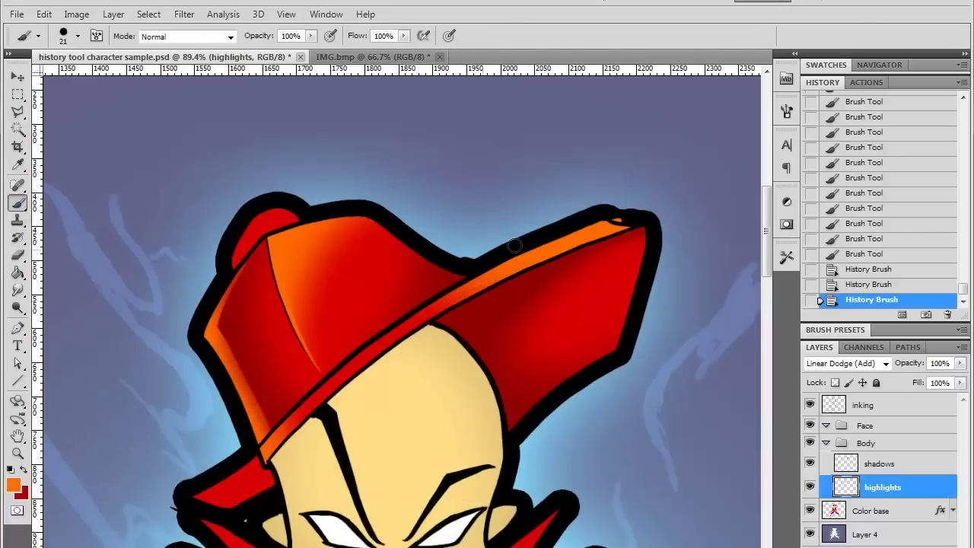
{"action": "mouse_move", "coordinate": [615, 343]}
{"action": "left_mouse_down"}
{"action": "mouse_move", "coordinate": [638, 274]}
{"action": "mouse_move", "coordinate": [598, 364]}
{"action": "left_mouse_up"}
{"action": "mouse_move", "coordinate": [624, 327]}
{"action": "left_mouse_down"}
{"action": "mouse_move", "coordinate": [543, 391]}
{"action": "mouse_move", "coordinate": [606, 339]}
{"action": "mouse_move", "coordinate": [638, 262]}
{"action": "mouse_move", "coordinate": [582, 356]}
{"action": "mouse_move", "coordinate": [534, 391]}
{"action": "mouse_move", "coordinate": [631, 267]}
{"action": "left_mouse_up"}
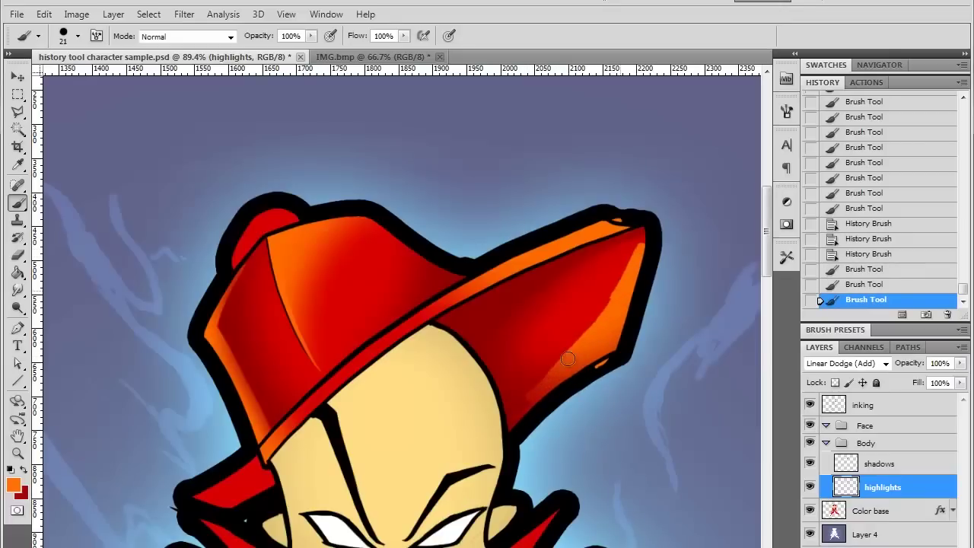
{"action": "left_click_drag", "start_coordinate": [567, 358], "coordinate": [525, 406]}
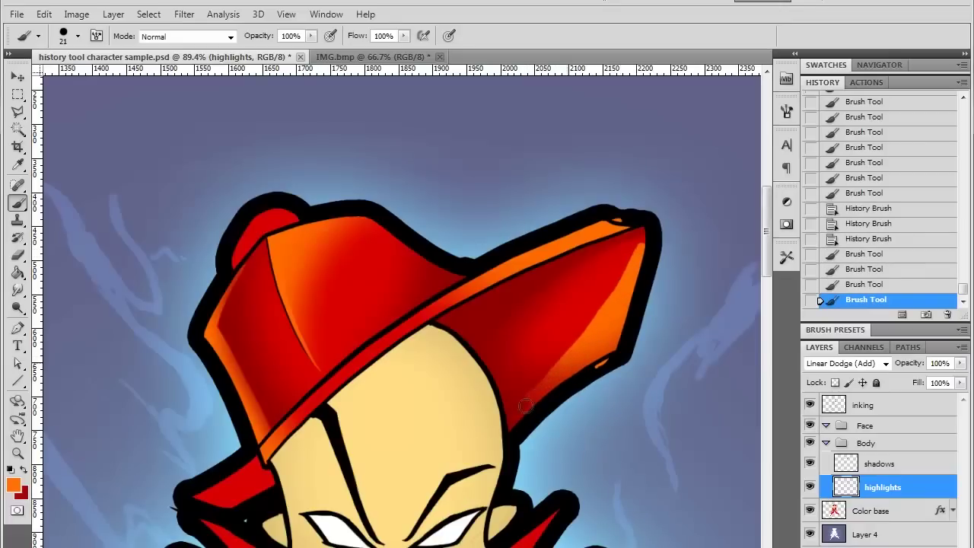
Step: Soften the orange highlights on the right side of the brim with the 442 px History Brush
{"action": "left_click", "coordinate": [18, 237]}
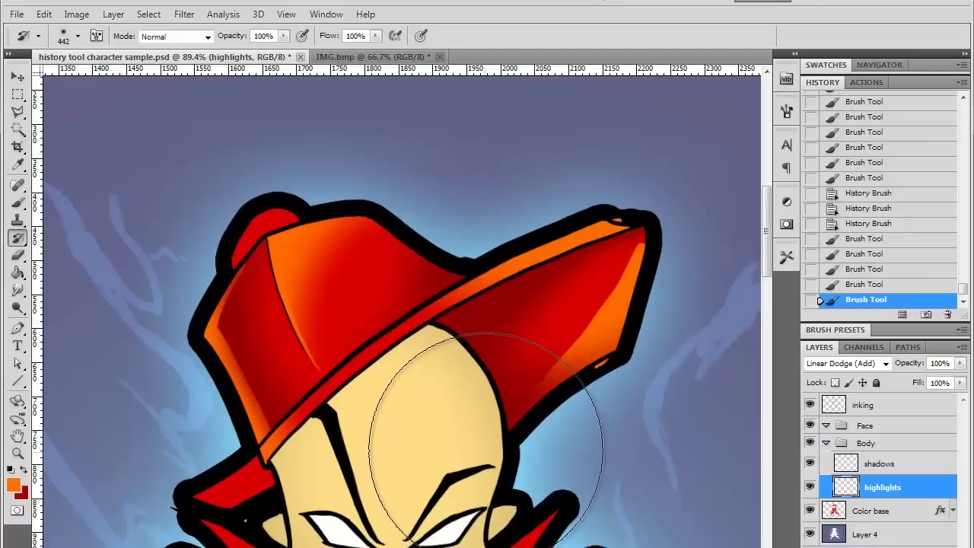
{"action": "left_click", "coordinate": [472, 446]}
{"action": "left_click", "coordinate": [476, 303]}
{"action": "left_click_drag", "start_coordinate": [476, 302], "coordinate": [652, 218]}
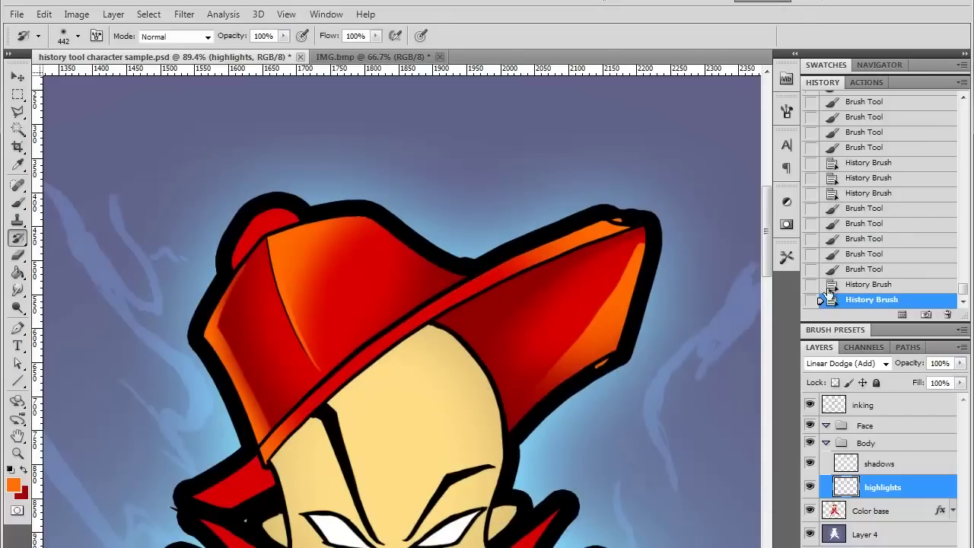
Step: Set the History Brush source to the state just before the underside strokes, then restore the brim band highlight and soften the underside's outer edge
{"action": "left_click", "coordinate": [811, 192]}
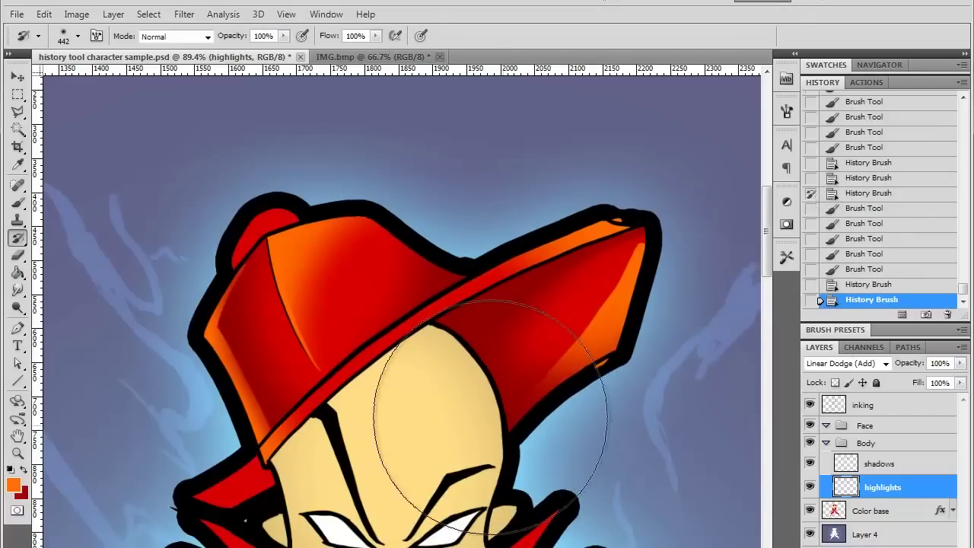
{"action": "mouse_move", "coordinate": [541, 368]}
{"action": "left_mouse_down"}
{"action": "mouse_move", "coordinate": [598, 380]}
{"action": "mouse_move", "coordinate": [525, 353]}
{"action": "mouse_move", "coordinate": [532, 365]}
{"action": "mouse_move", "coordinate": [569, 185]}
{"action": "mouse_move", "coordinate": [619, 178]}
{"action": "mouse_move", "coordinate": [627, 152]}
{"action": "left_mouse_up"}
{"action": "key", "text": "ctrl+z"}
{"action": "left_click", "coordinate": [498, 271]}
{"action": "left_click", "coordinate": [542, 256]}
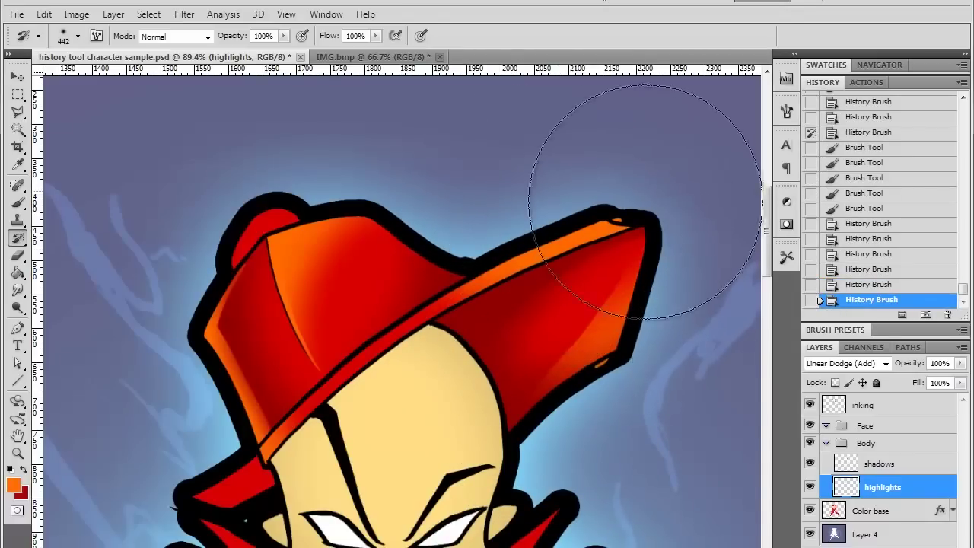
Step: Set the History Brush to 28 px with 100% hardness and clean the stray orange off the outline at the brim's lower right corner
{"action": "right_click", "coordinate": [637, 333]}
{"action": "left_click", "coordinate": [710, 364]}
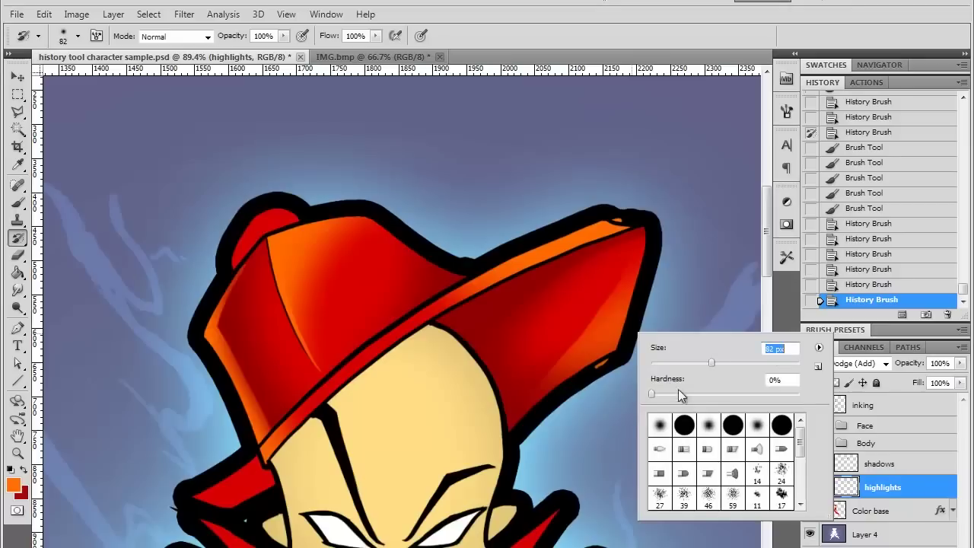
{"action": "left_click_drag", "start_coordinate": [671, 367], "coordinate": [679, 365]}
{"action": "left_click_drag", "start_coordinate": [771, 395], "coordinate": [802, 395]}
{"action": "left_click_drag", "start_coordinate": [679, 363], "coordinate": [670, 363]}
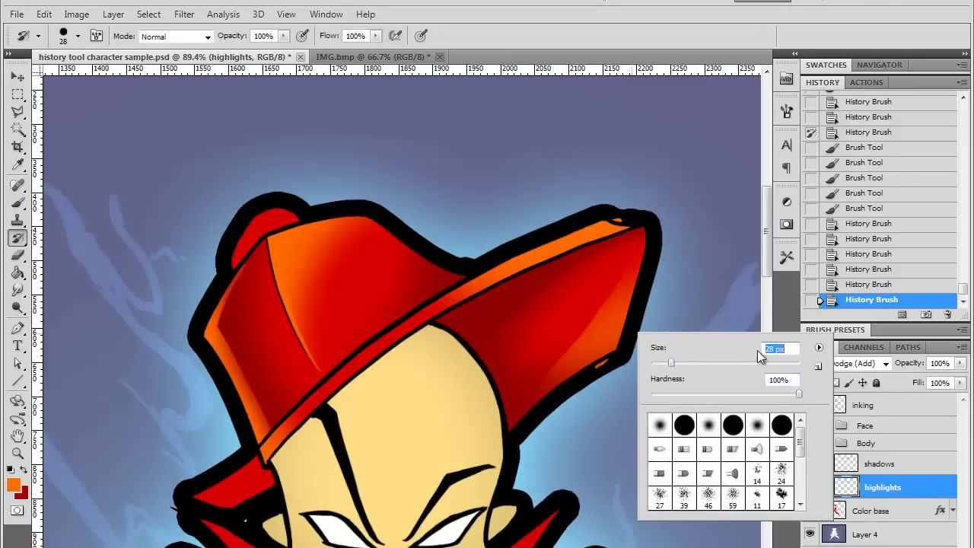
{"action": "left_click", "coordinate": [737, 35]}
{"action": "left_click_drag", "start_coordinate": [596, 378], "coordinate": [613, 363]}
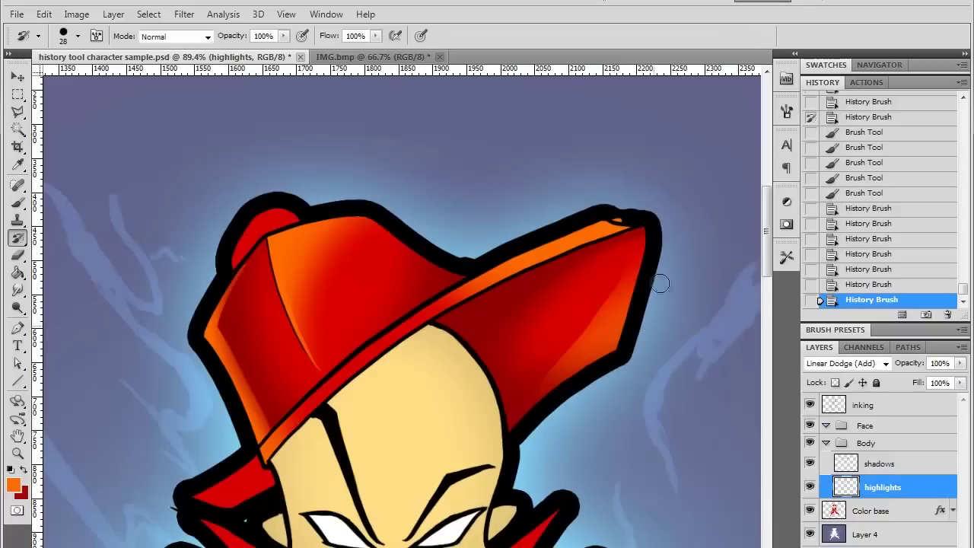
Step: Erase the stray orange marks from the black outline at the brim's upper right tip
{"action": "left_click", "coordinate": [620, 220]}
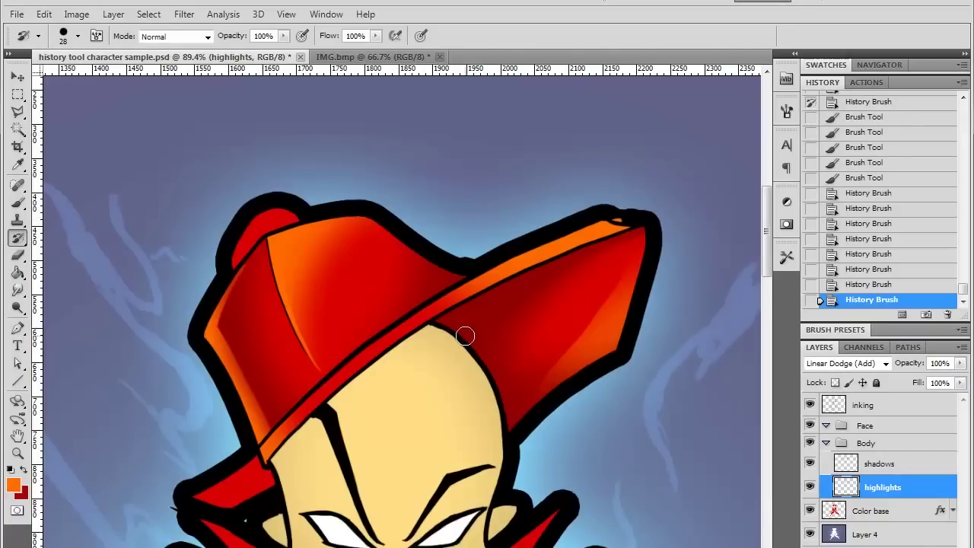
{"action": "left_click_drag", "start_coordinate": [614, 218], "coordinate": [615, 207]}
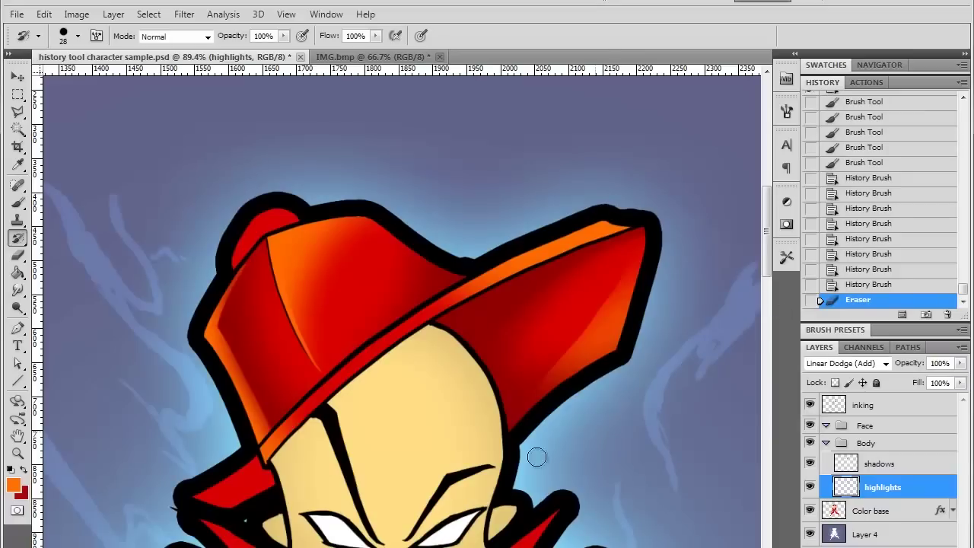
{"action": "left_click_drag", "start_coordinate": [555, 479], "coordinate": [474, 336]}
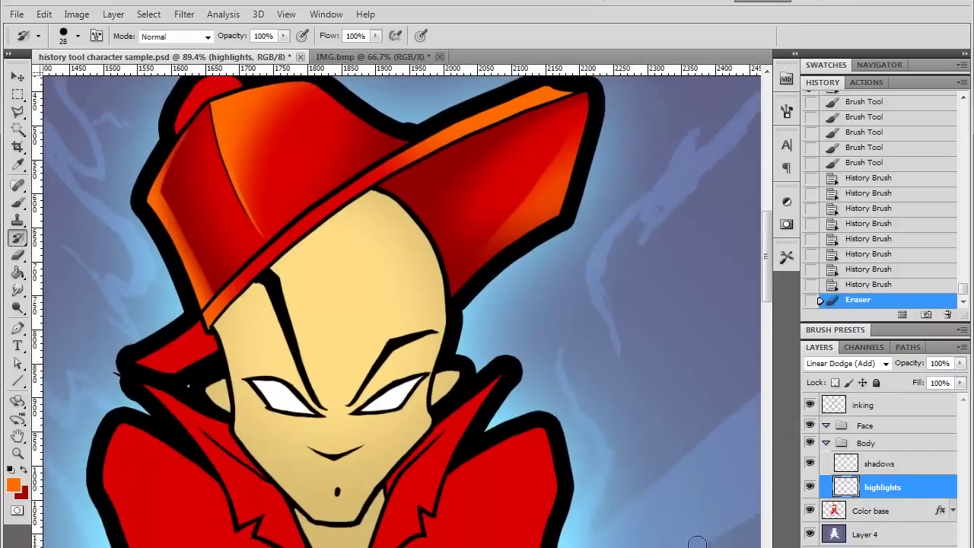
{"action": "left_click_drag", "start_coordinate": [561, 265], "coordinate": [582, 335]}
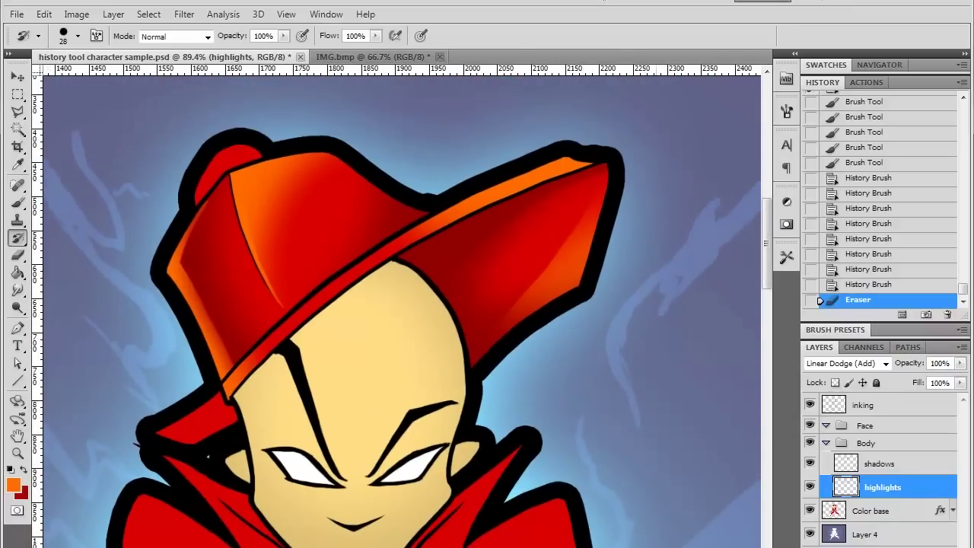